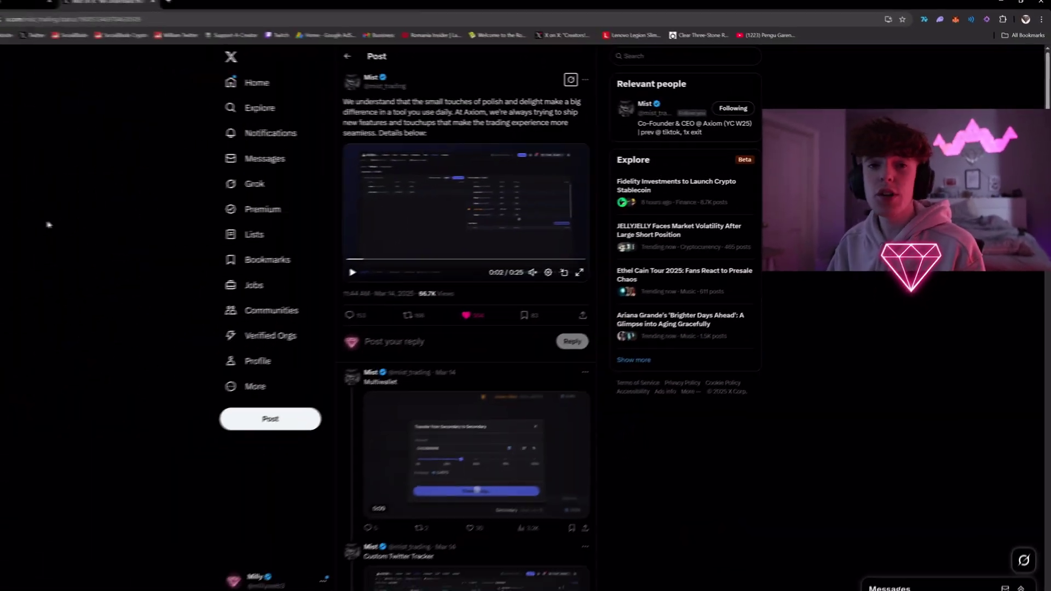
# Step: Compare the Axiom Pulse and X tabs, then paste the exported handle list into Import Twitter List
pyautogui.click(86, 8)
pyautogui.click(159, 8)
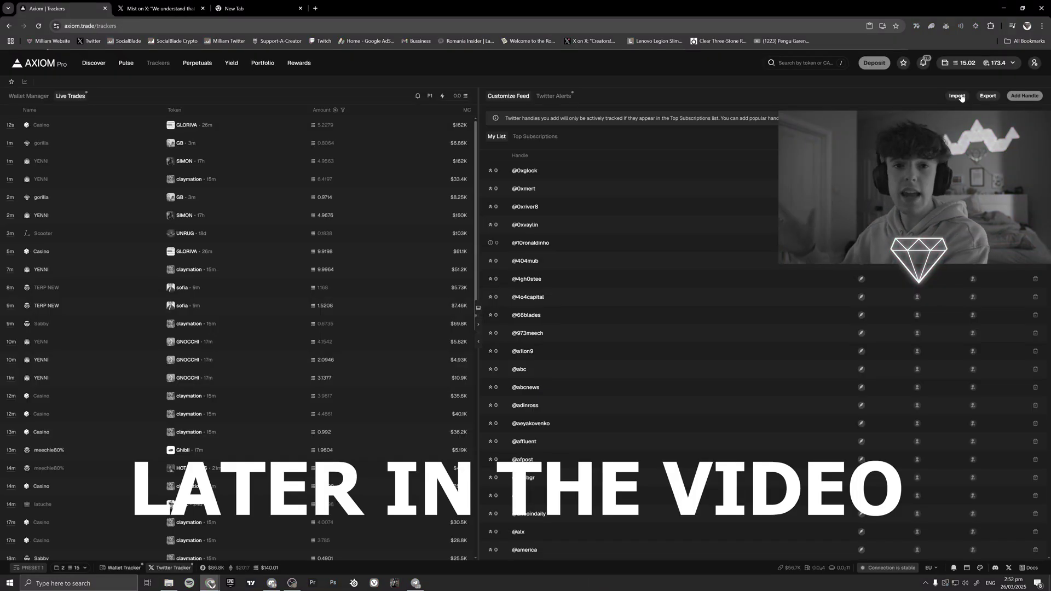
pyautogui.click(957, 95)
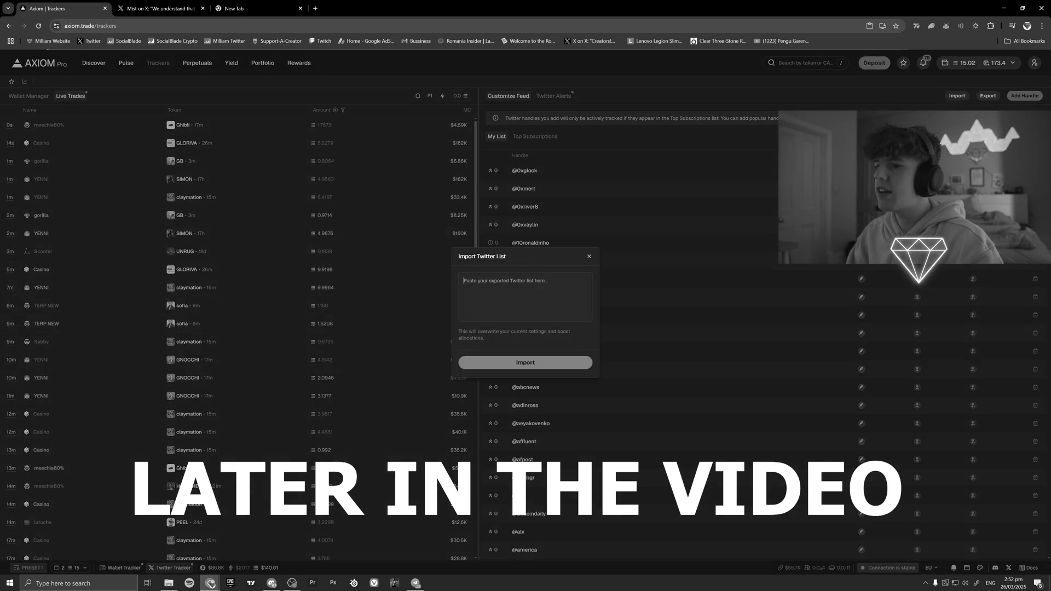
pyautogui.hotkey('ctrl', 'v')
pyautogui.moveTo(590, 317); pyautogui.dragTo(591, 295)
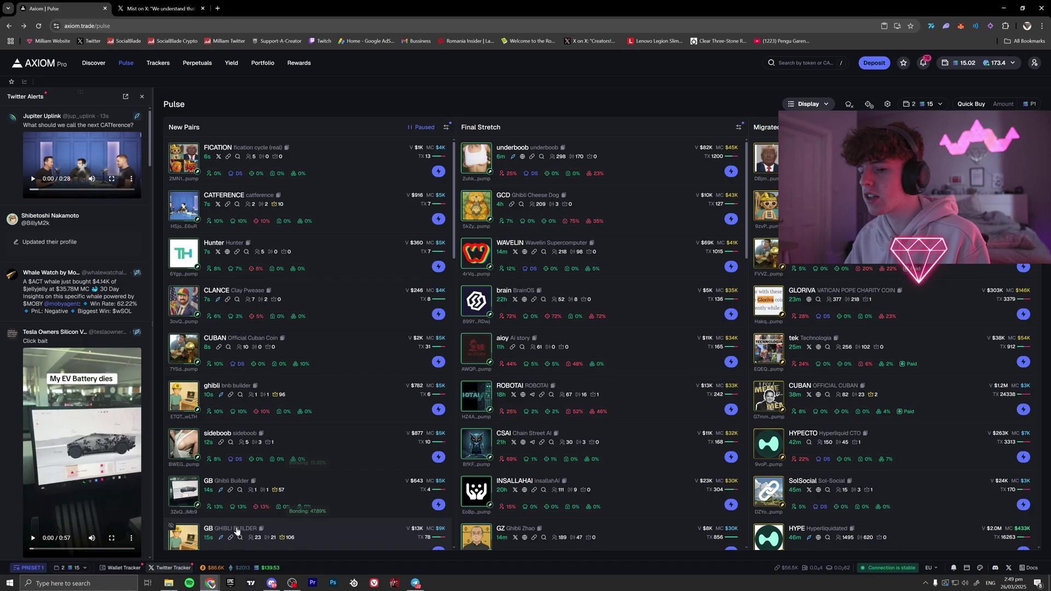
# Step: Open the floating Live Trades panel, move it to the lower right, then return to the X post
pyautogui.click(119, 568)
pyautogui.moveTo(570, 240); pyautogui.dragTo(848, 282)
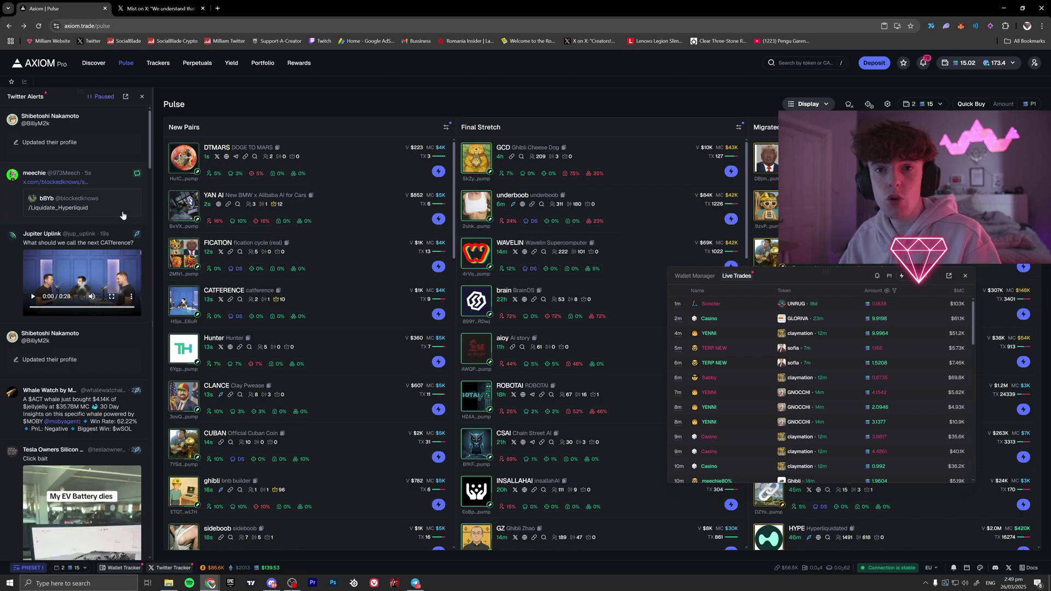
pyautogui.click(173, 8)
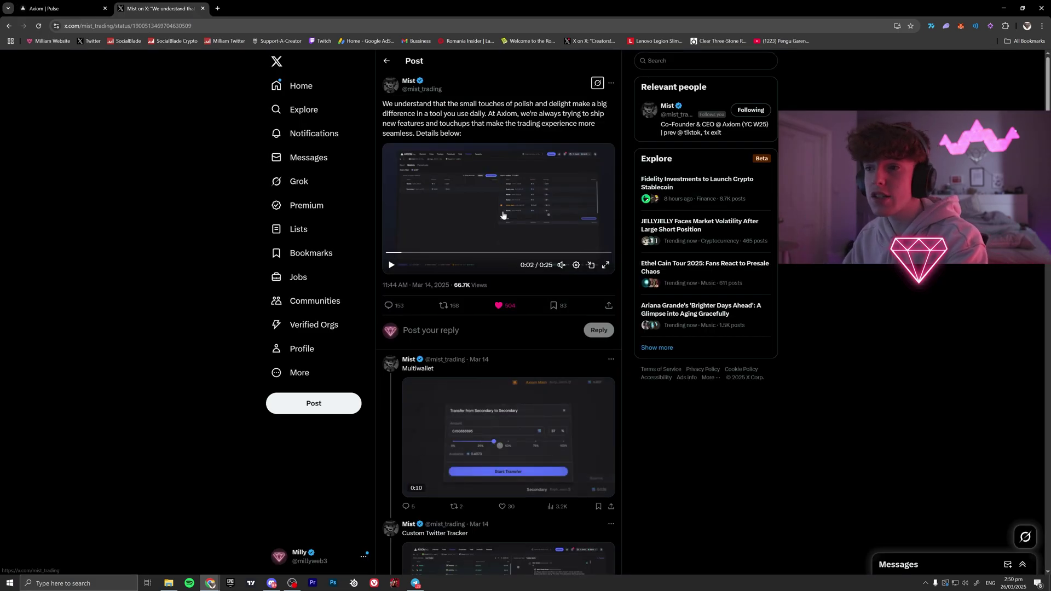
# Step: Scroll down and back up the Axiom feature thread, then return to the Axiom Pulse tab
pyautogui.scroll(-5, 503, 215)
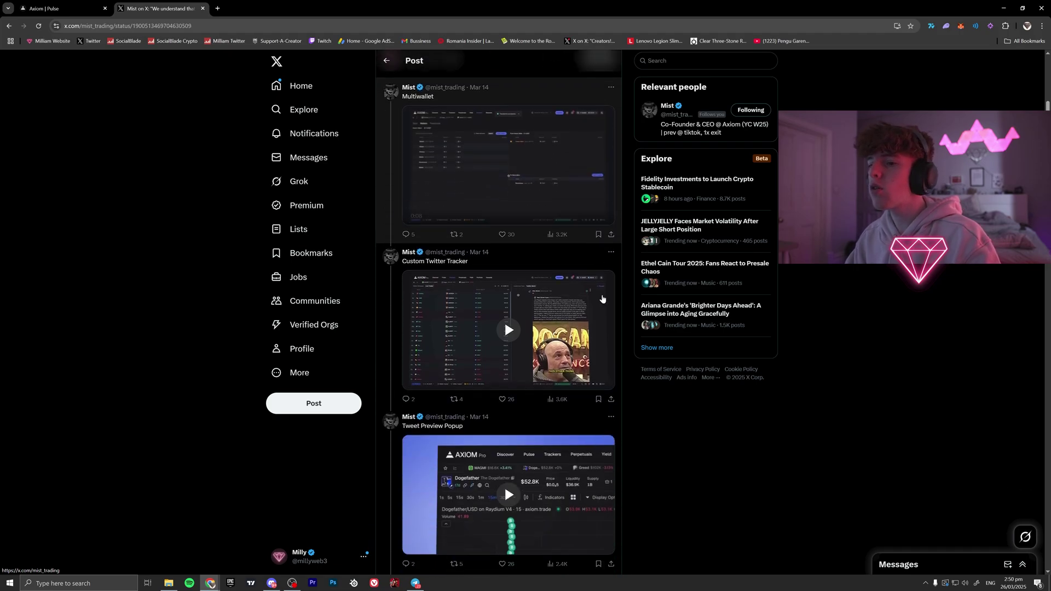
pyautogui.scroll(-4, 603, 299)
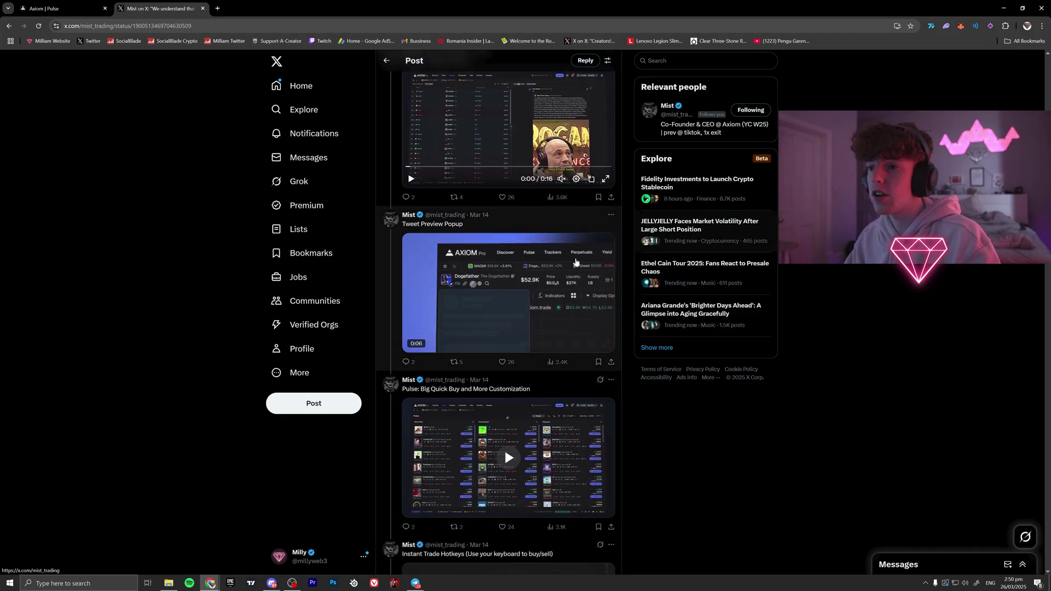
pyautogui.scroll(5, 575, 262)
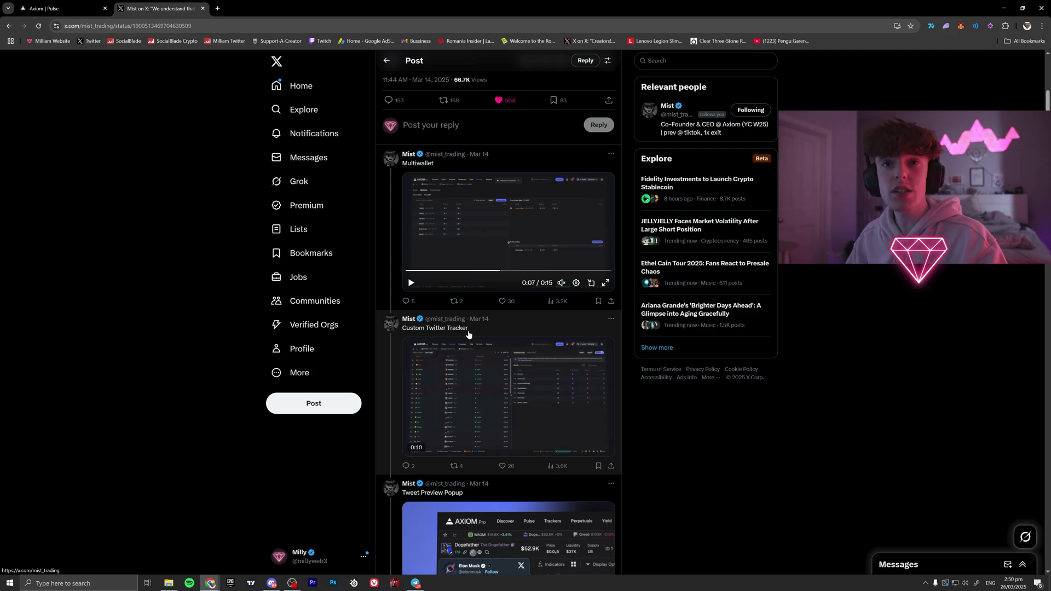
pyautogui.click(87, 7)
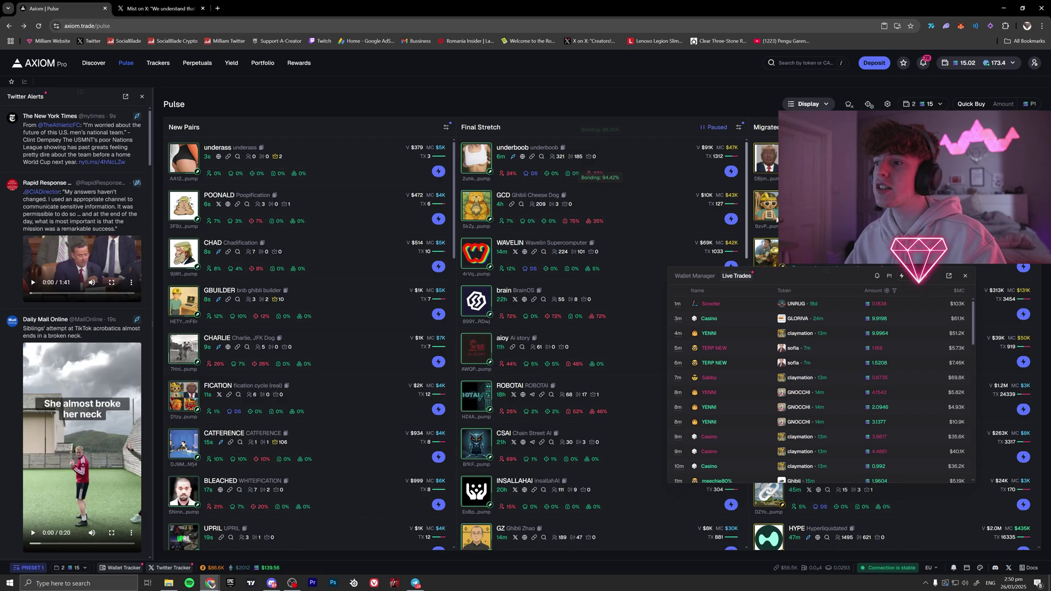
# Step: Close the Live Trades panel, visit the Trackers page, then switch back to the X post
pyautogui.click(965, 276)
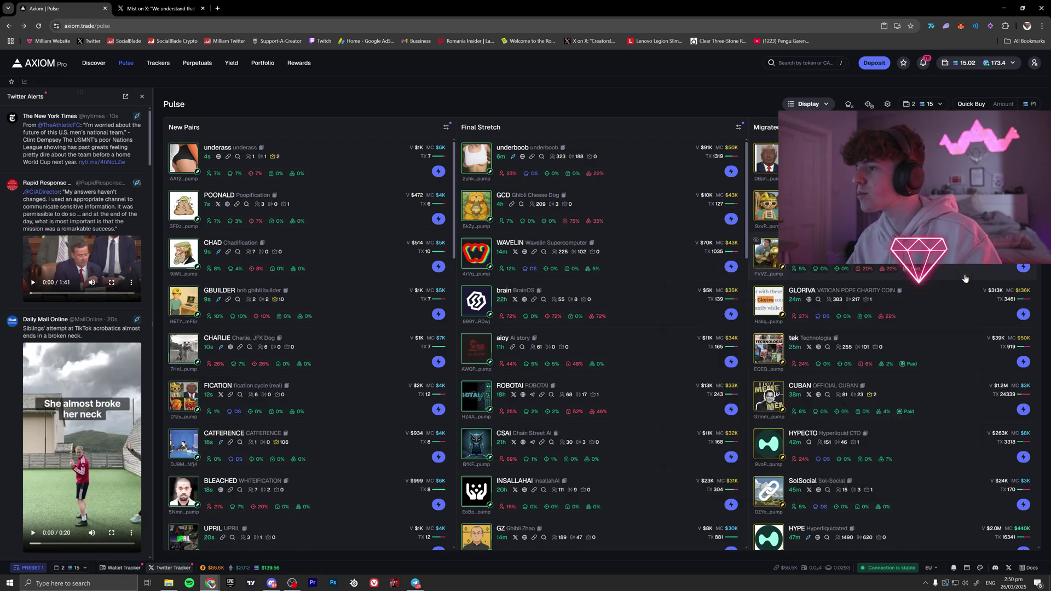
pyautogui.click(156, 67)
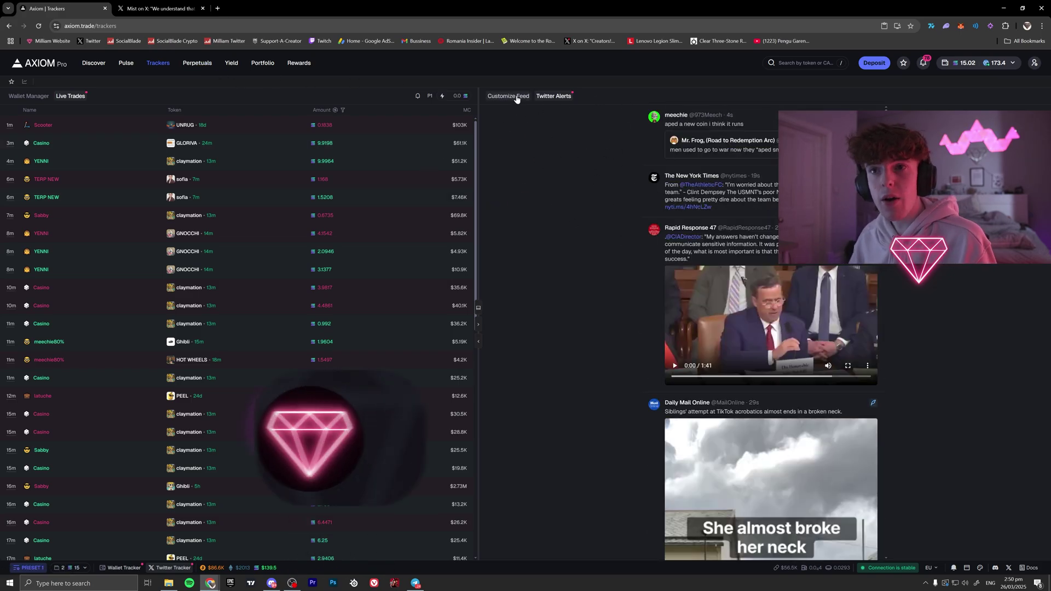
pyautogui.hotkey('ctrl', 'Tab')
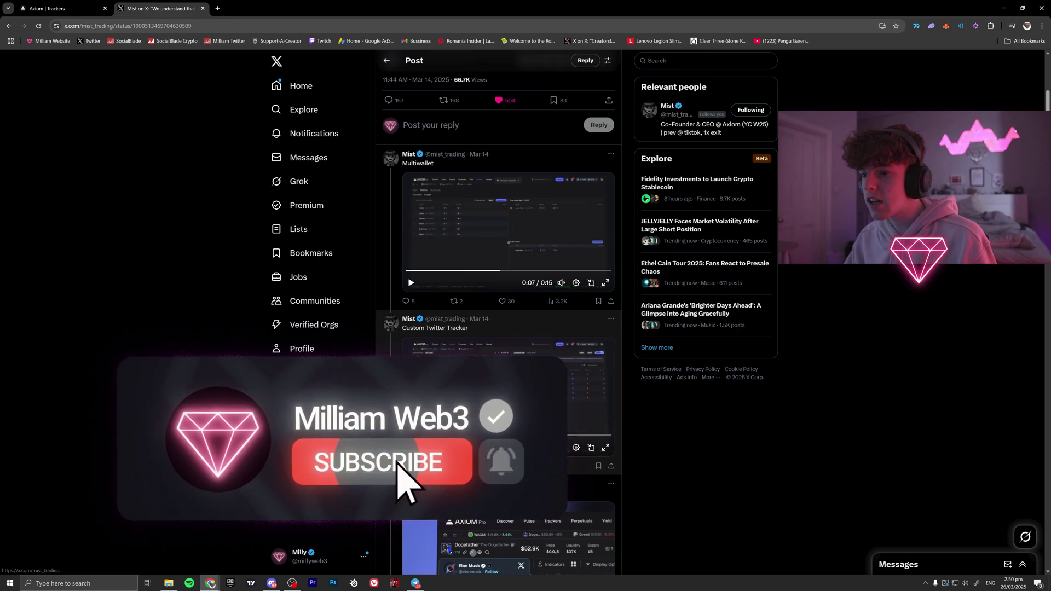
# Step: Watch the Custom Twitter Tracker video full screen from 0:02, then return to Axiom Trackers
pyautogui.click(605, 447)
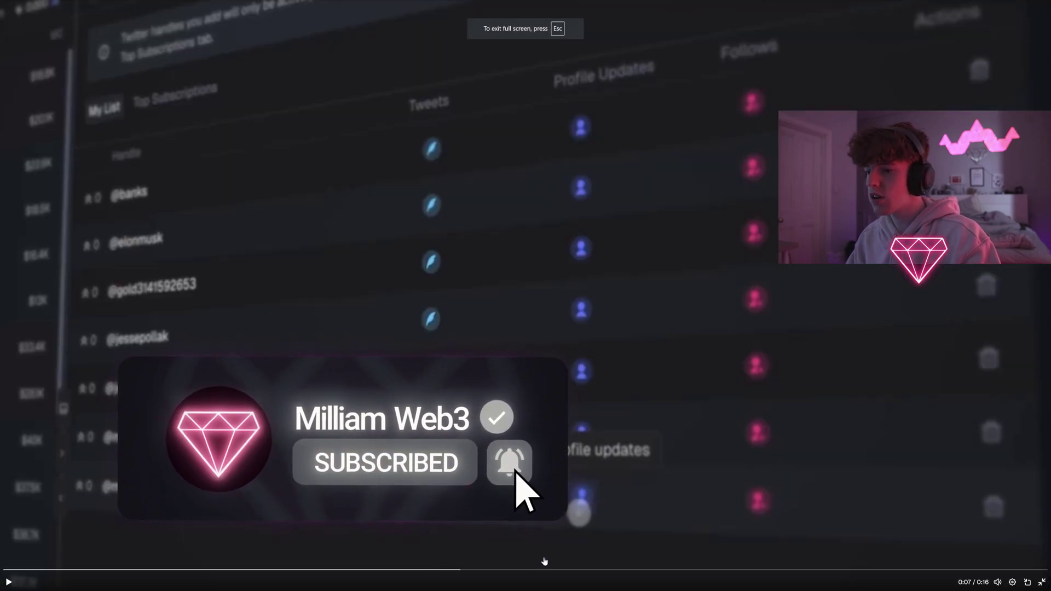
pyautogui.moveTo(563, 570); pyautogui.dragTo(185, 543)
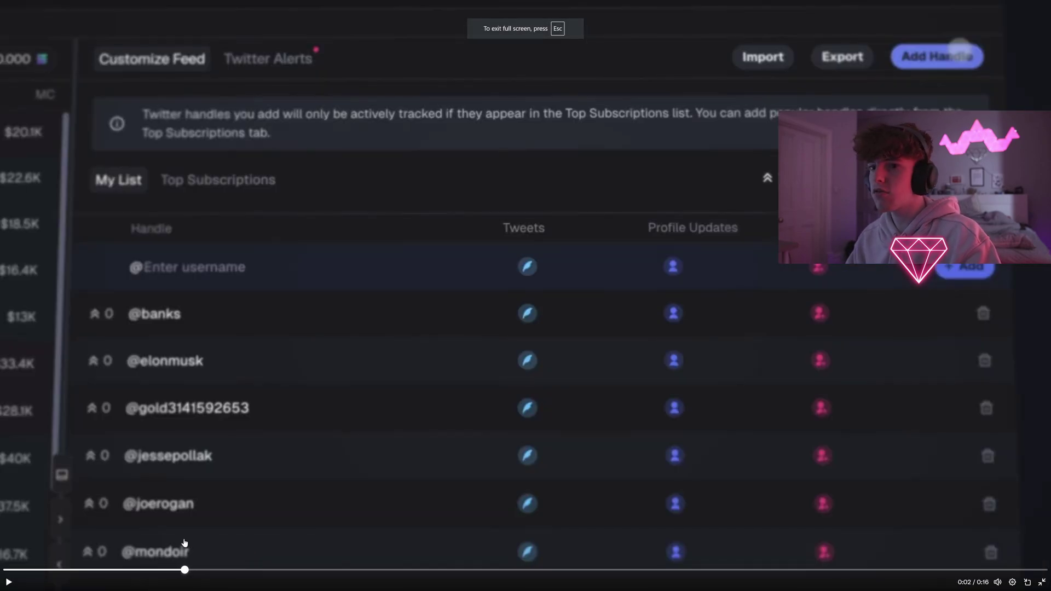
pyautogui.press('Escape')
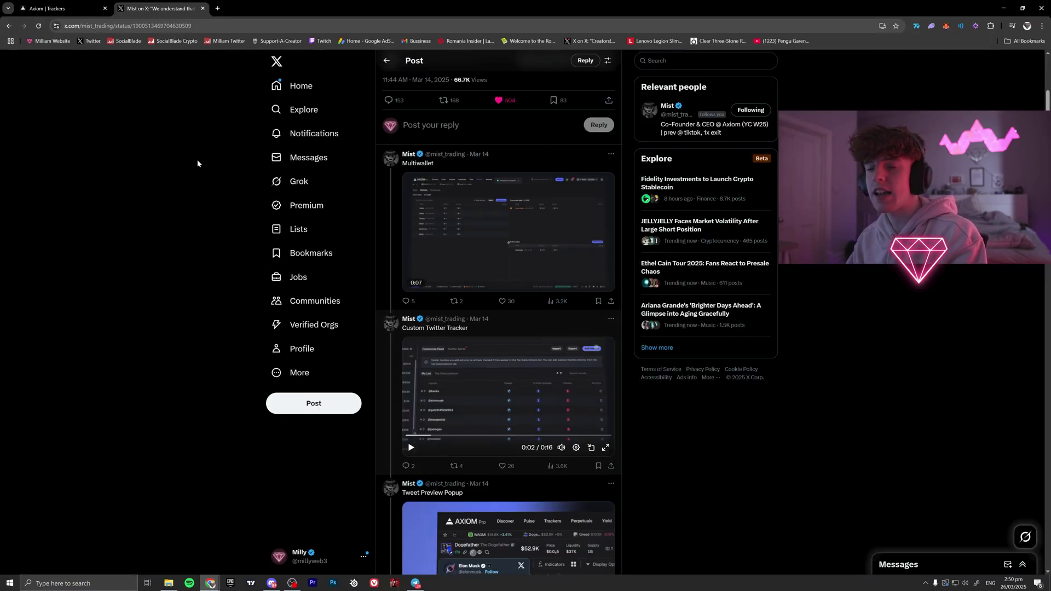
pyautogui.hotkey('ctrl', 'shift', 'Tab')
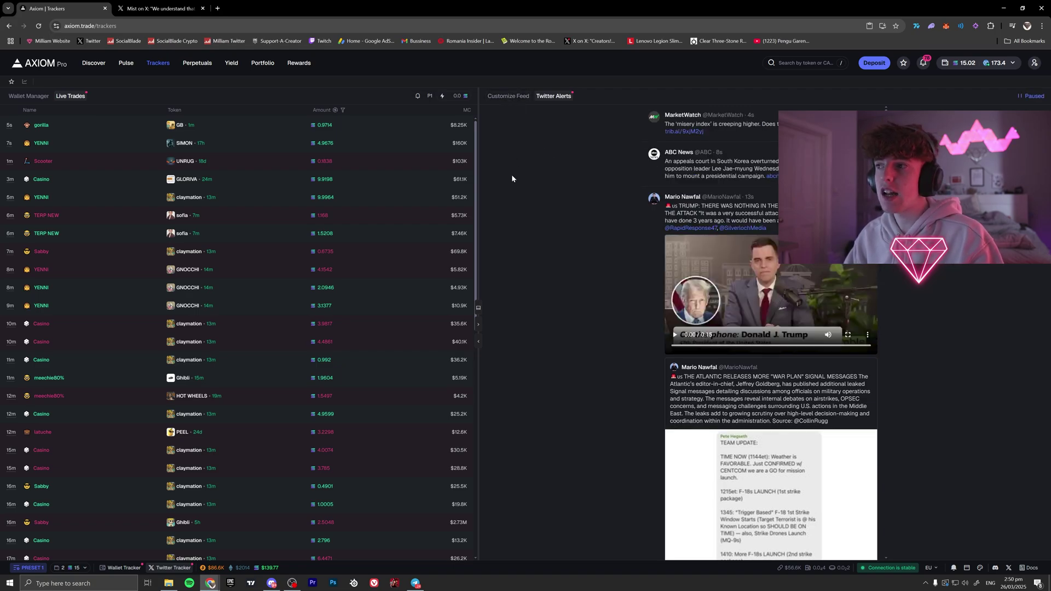
# Step: Open the Customize Feed tab and scroll through the tracked handles under My List
pyautogui.click(508, 96)
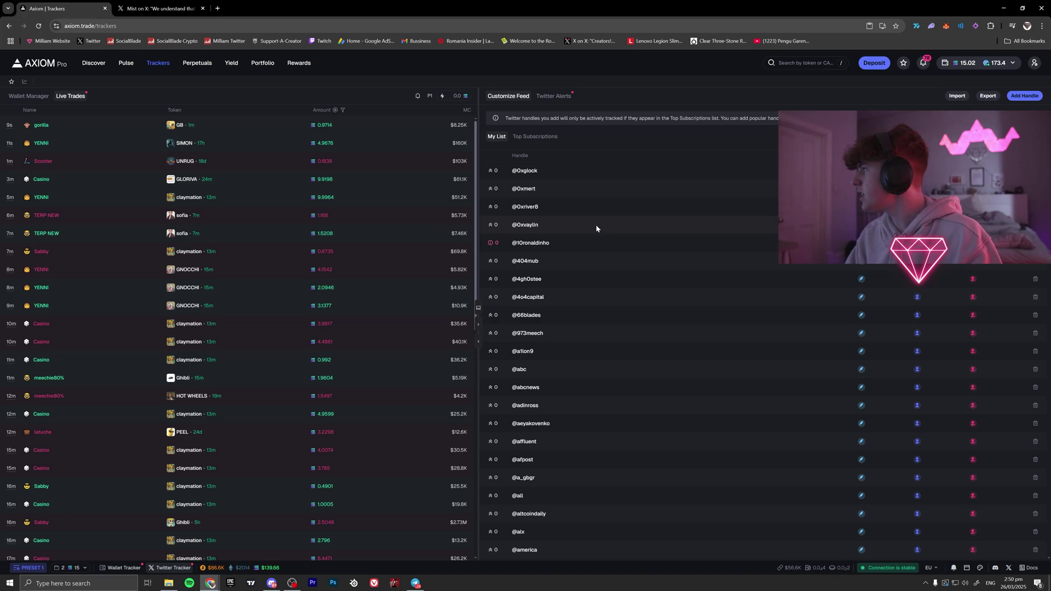
pyautogui.scroll(-10, 594, 225)
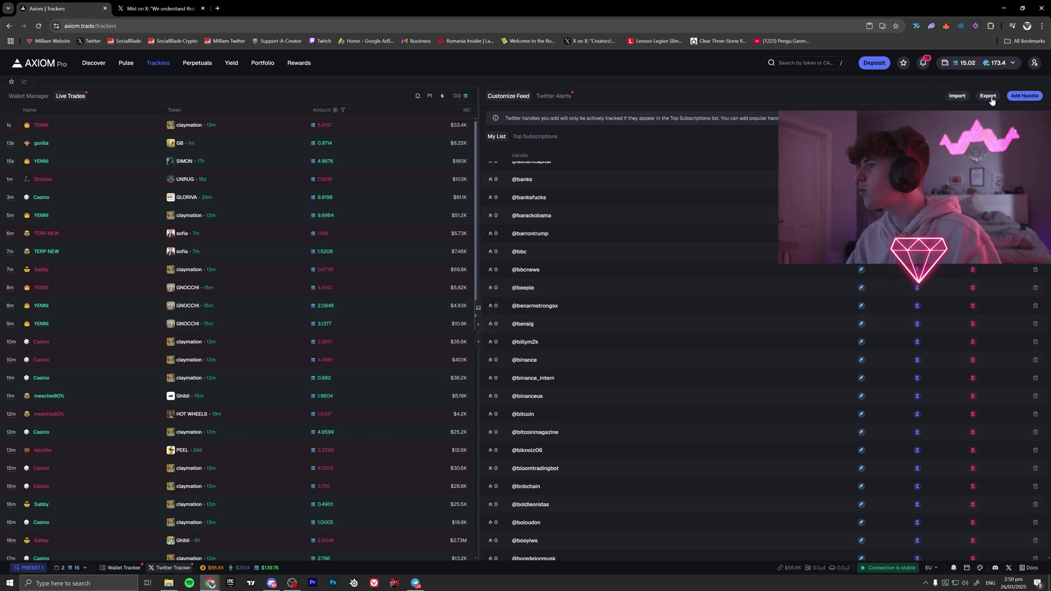
pyautogui.scroll(10, 670, 280)
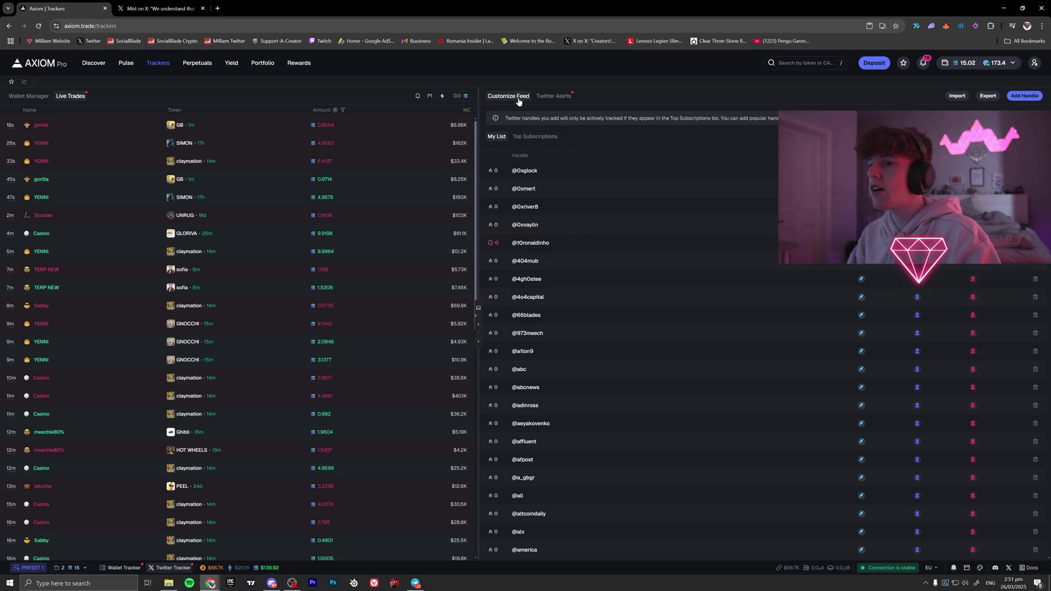
# Step: Scroll through the Twitter Alerts feed, return to Customize Feed, then open the Pulse page
pyautogui.click(553, 96)
pyautogui.scroll(-15, 625, 264)
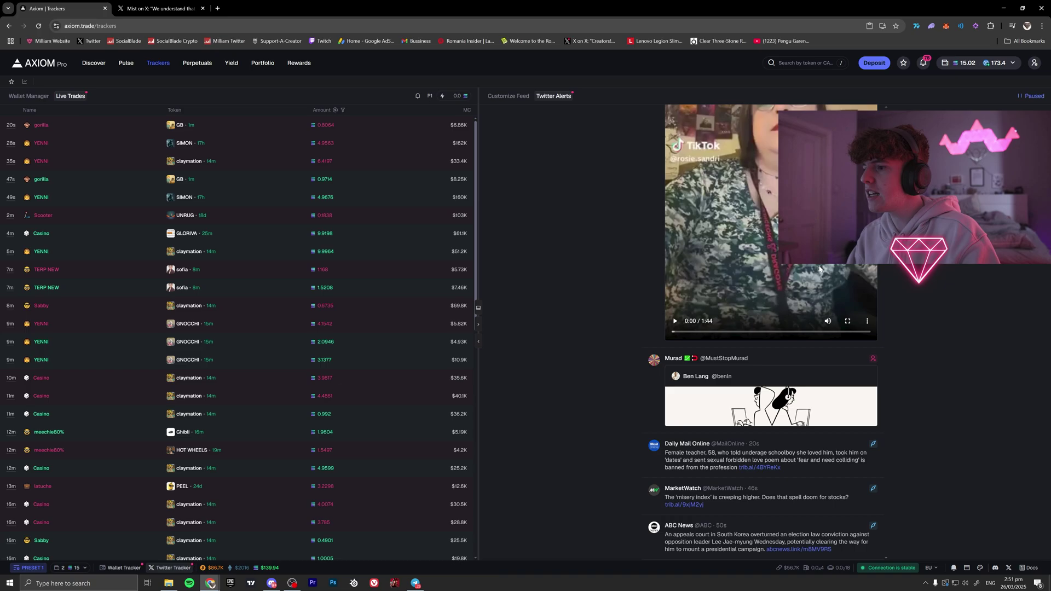
pyautogui.scroll(-5, 761, 296)
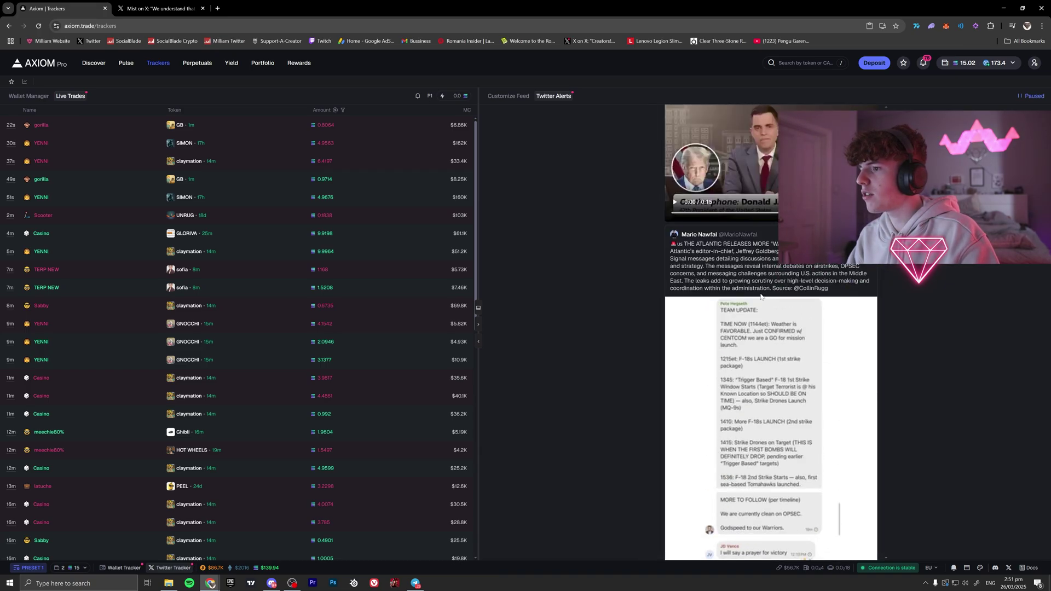
pyautogui.scroll(-5, 748, 314)
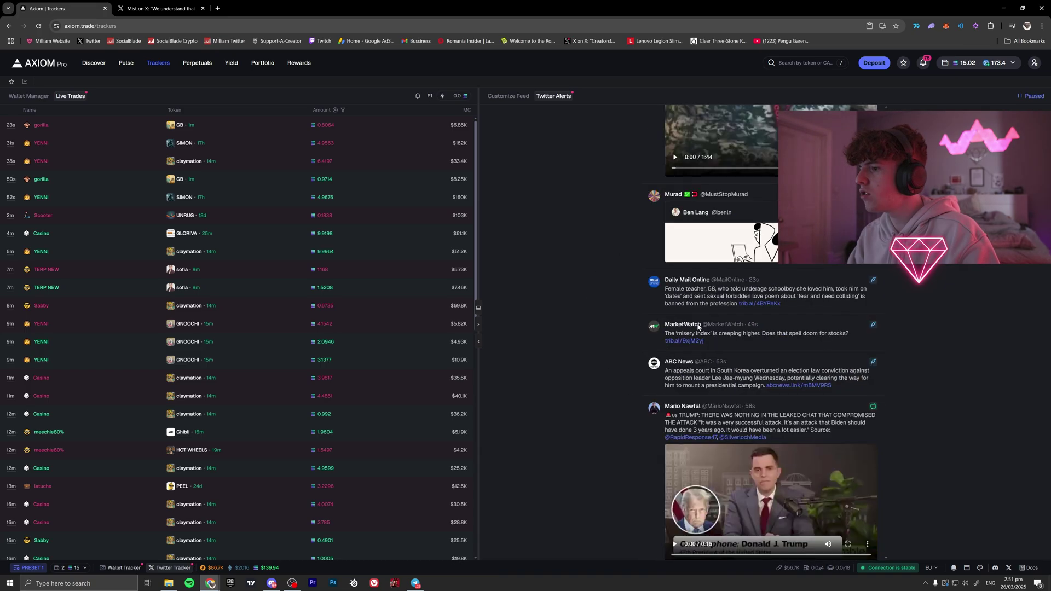
pyautogui.click(508, 96)
pyautogui.click(126, 63)
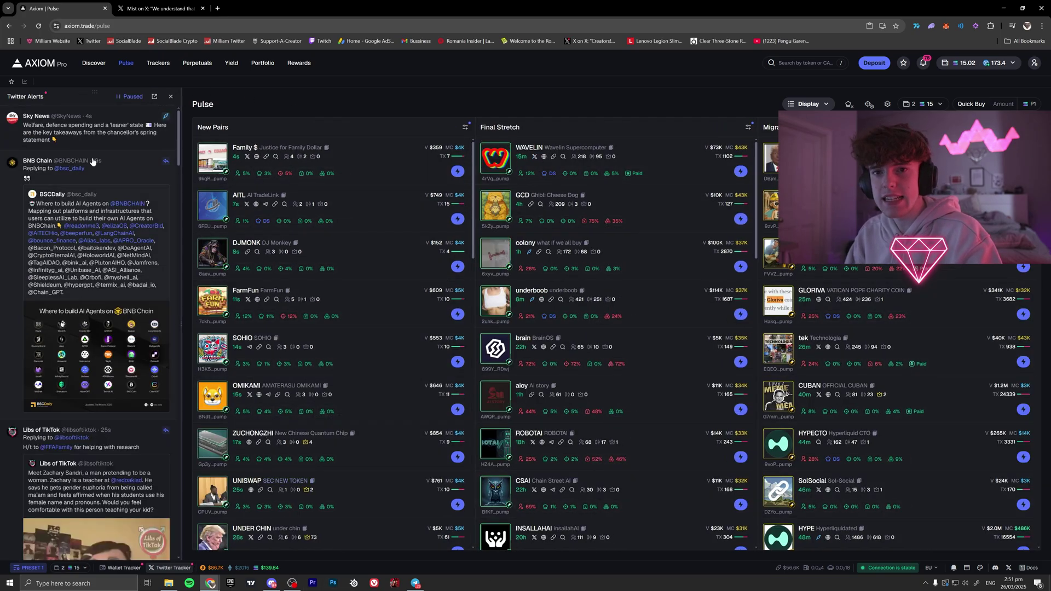
# Step: Open Trackers and show the Customize Feed list of tracked Twitter handles
pyautogui.click(158, 63)
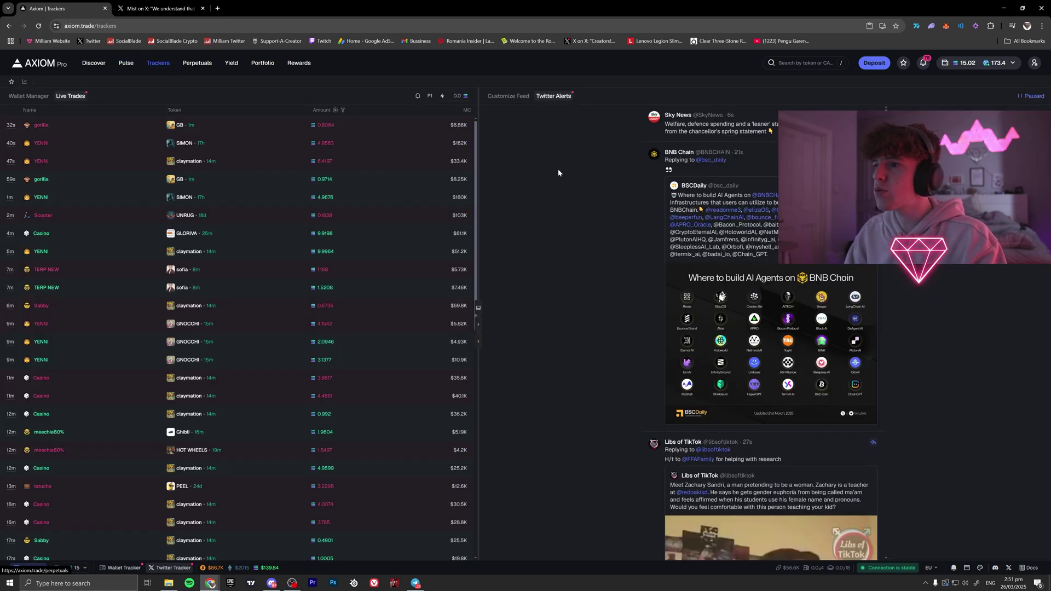
pyautogui.click(520, 98)
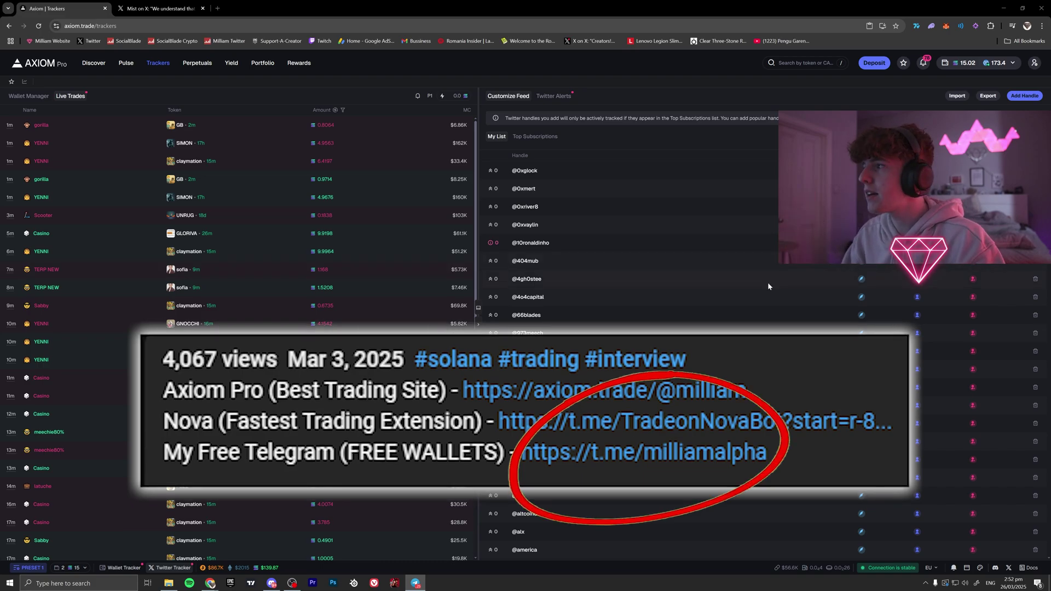
pyautogui.hotkey('alt', 'Tab')
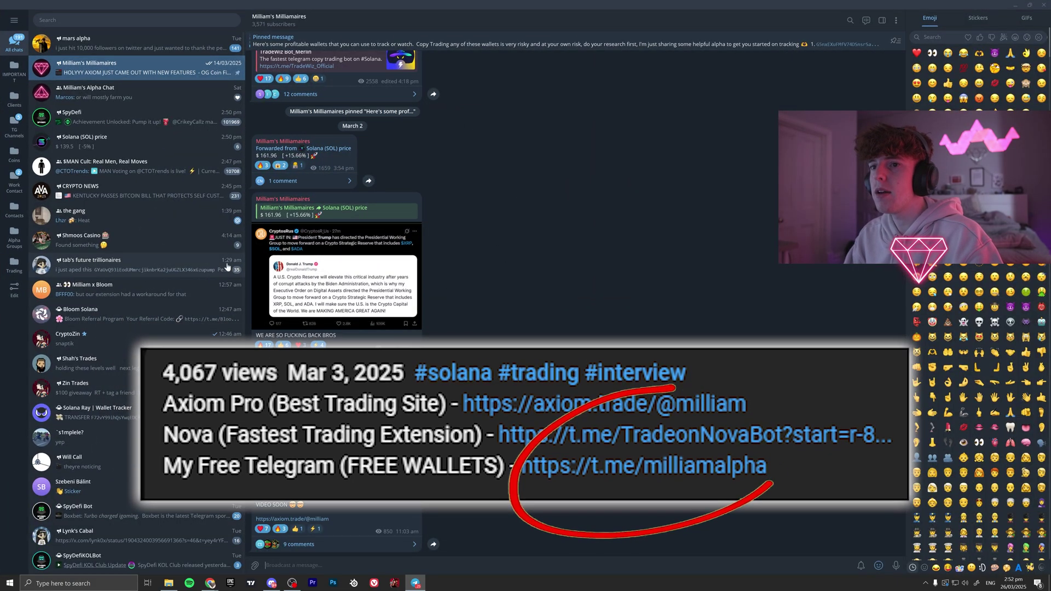
pyautogui.hotkey('alt', 'Tab')
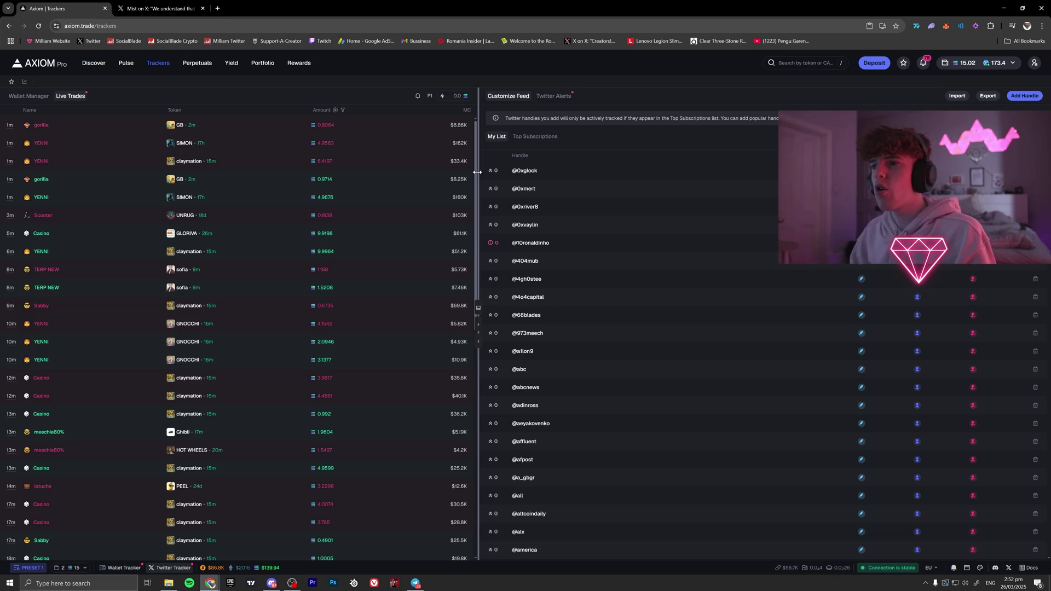
# Step: Export the handle list as JSON, inspect it in a new tab's address bar, then return to Trackers
pyautogui.click(988, 96)
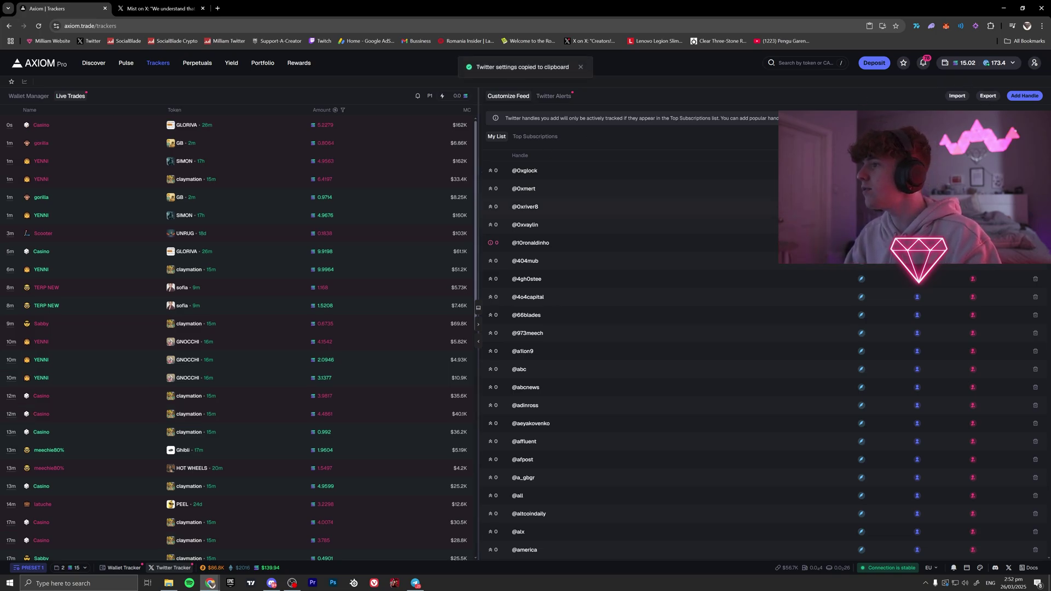
pyautogui.hotkey('ctrl', 't')
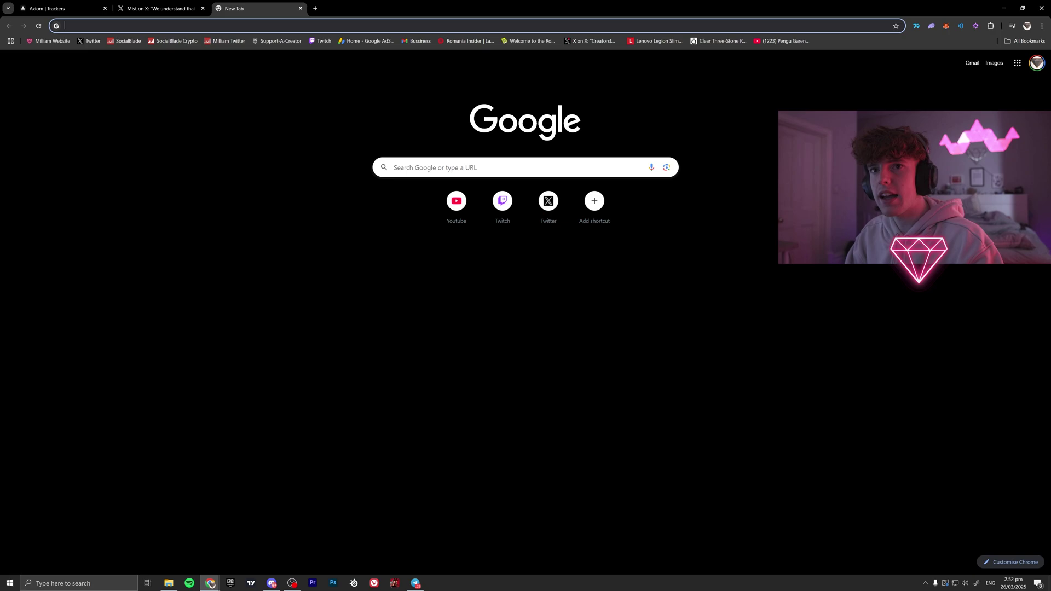
pyautogui.hotkey('ctrl', 'v')
pyautogui.moveTo(157, 26); pyautogui.dragTo(675, 25)
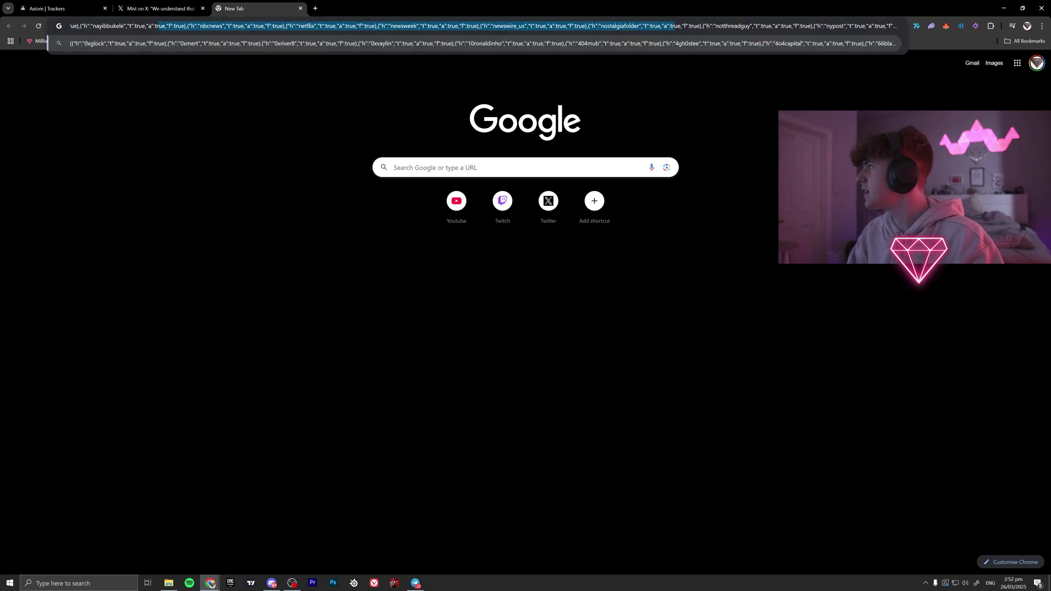
pyautogui.click(61, 8)
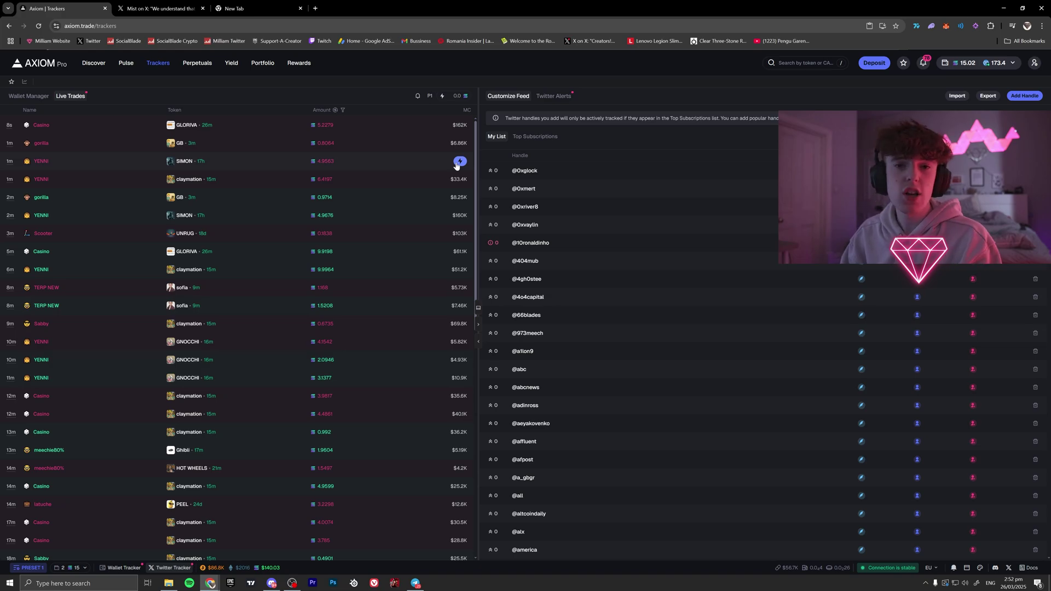
pyautogui.click(961, 96)
pyautogui.hotkey('ctrl', 'v')
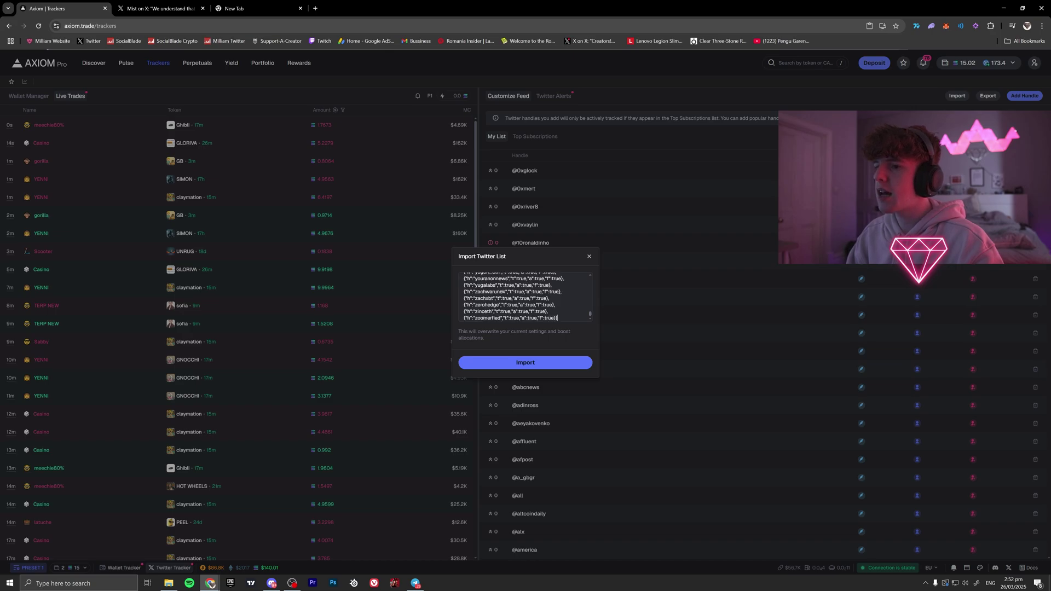
pyautogui.moveTo(591, 317); pyautogui.dragTo(592, 292)
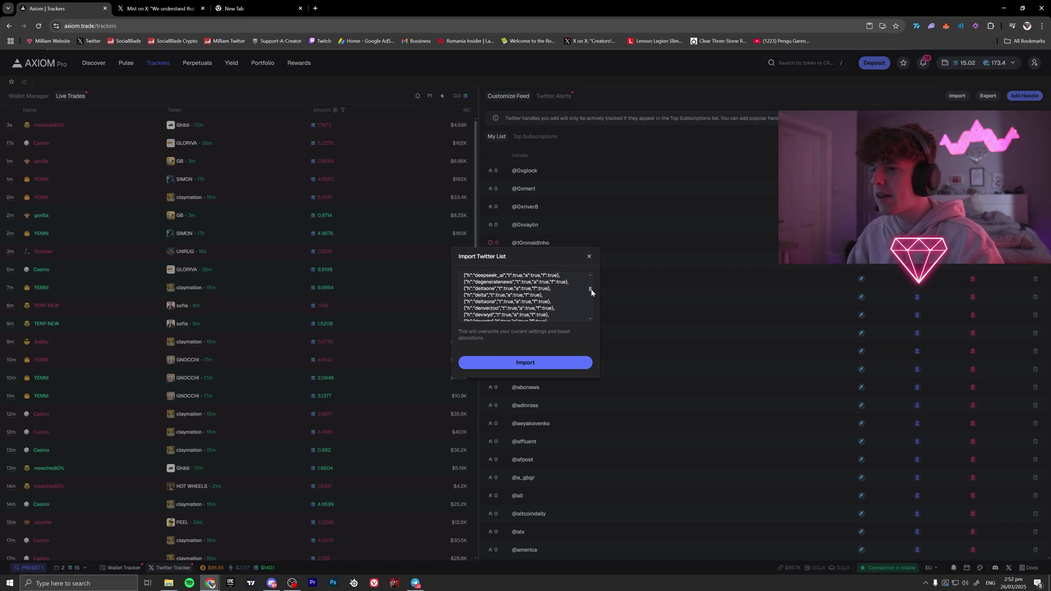
pyautogui.click(589, 257)
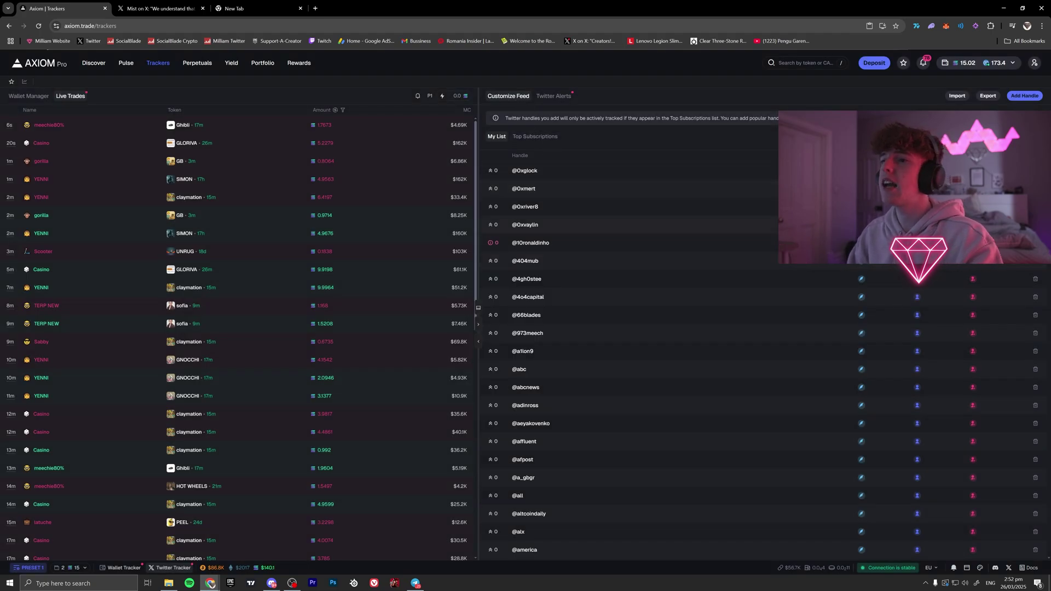
# Step: On Pulse, undock and resize the Twitter Alerts panel, re-dock it left, then switch to X
pyautogui.click(544, 97)
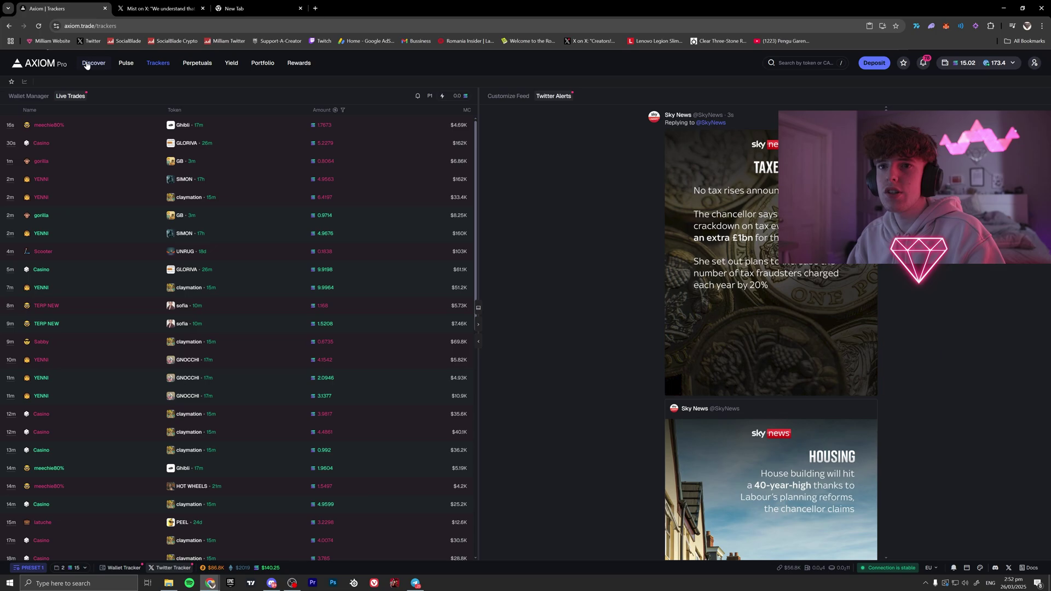
pyautogui.click(126, 63)
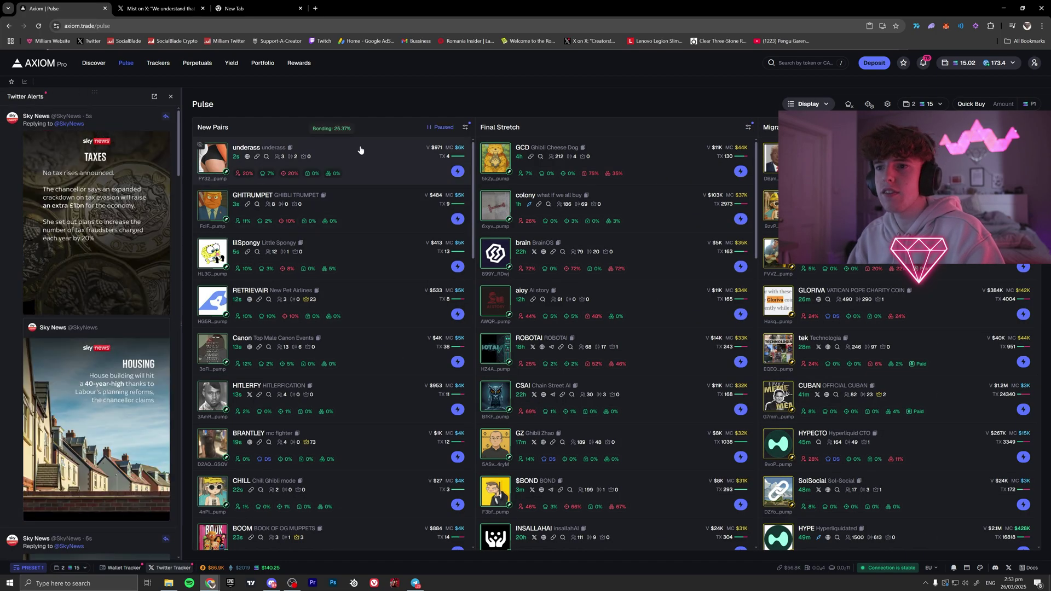
pyautogui.moveTo(95, 104); pyautogui.dragTo(220, 86)
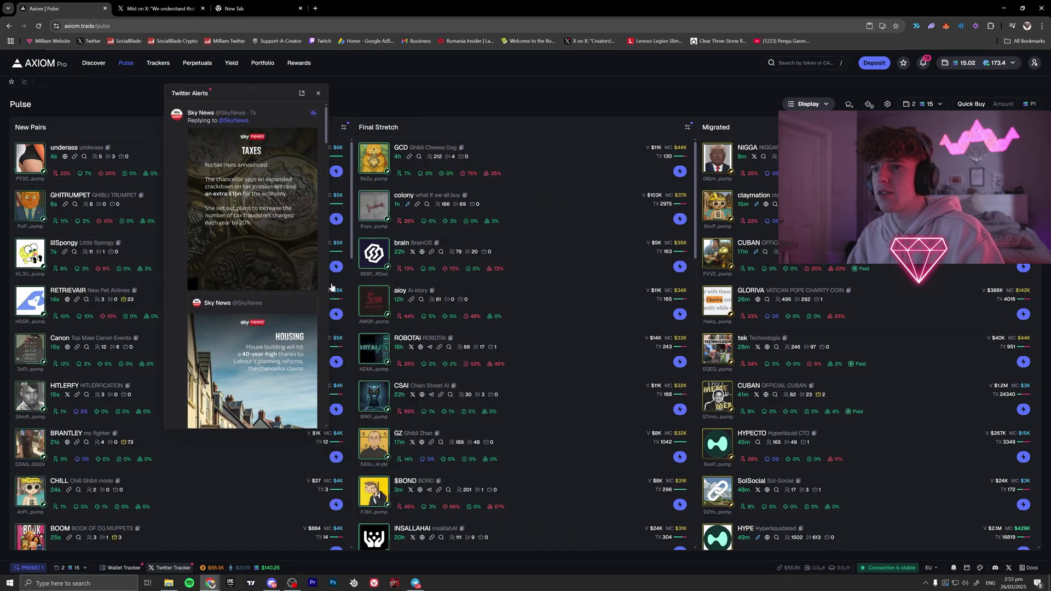
pyautogui.moveTo(327, 466); pyautogui.dragTo(513, 506)
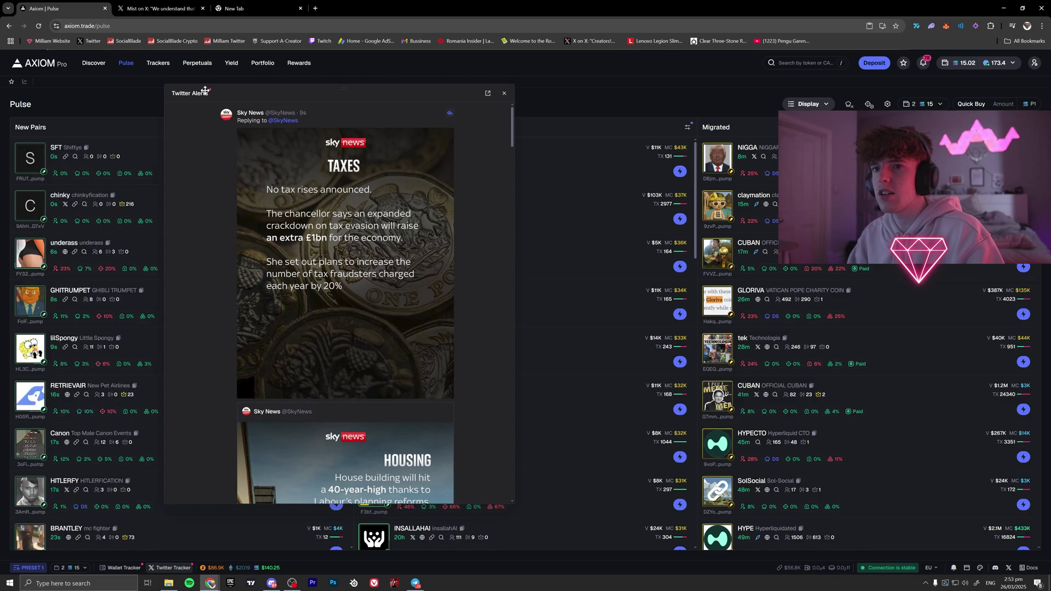
pyautogui.moveTo(199, 92); pyautogui.dragTo(33, 126)
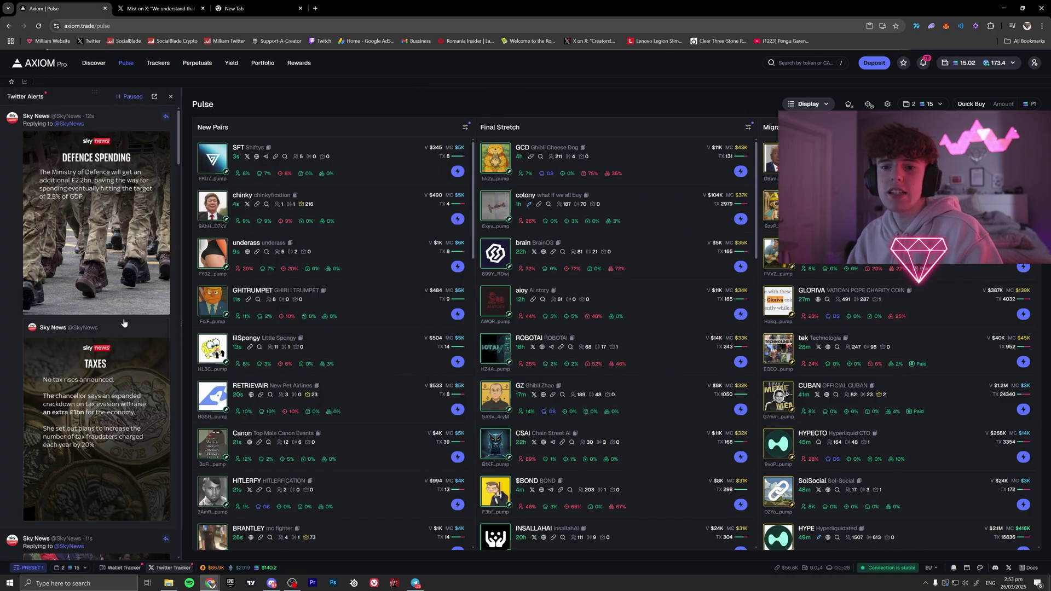
pyautogui.click(156, 8)
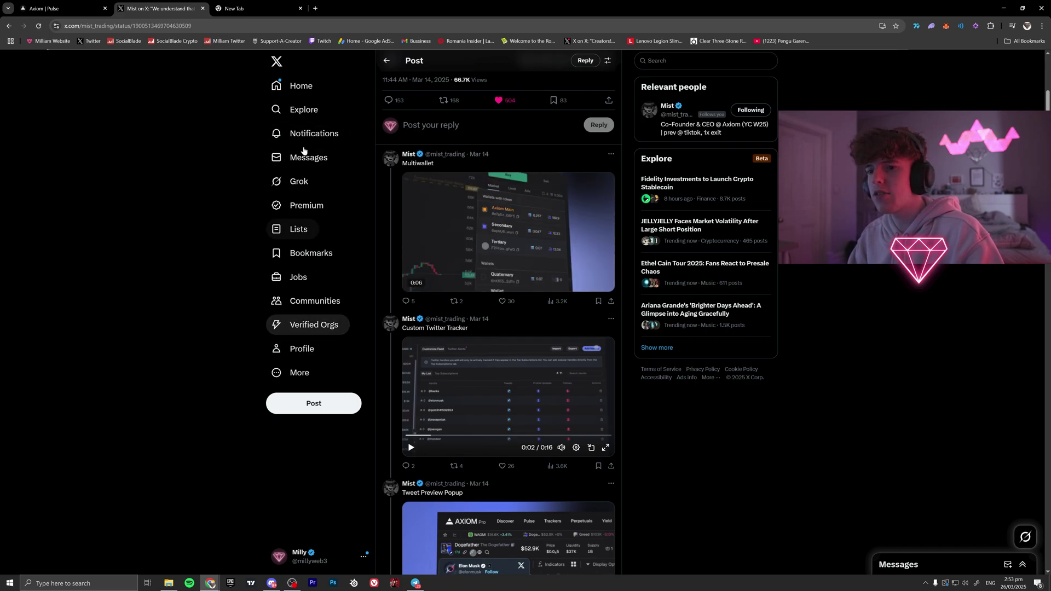
# Step: Visit the X home feed and the account's own profile, then go back to the Axiom Pulse tab
pyautogui.click(294, 89)
pyautogui.click(299, 349)
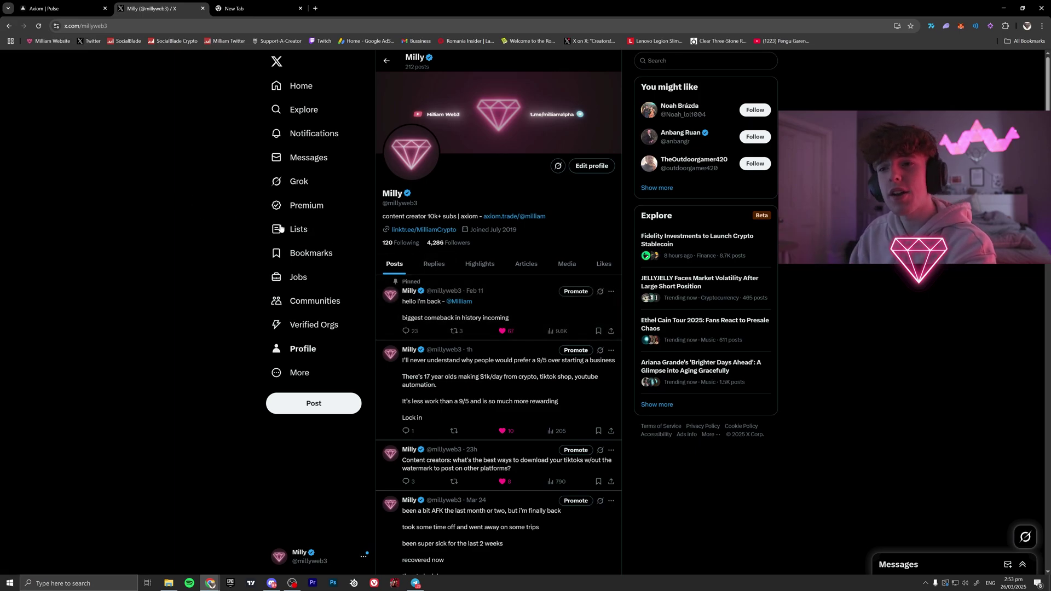
pyautogui.click(535, 238)
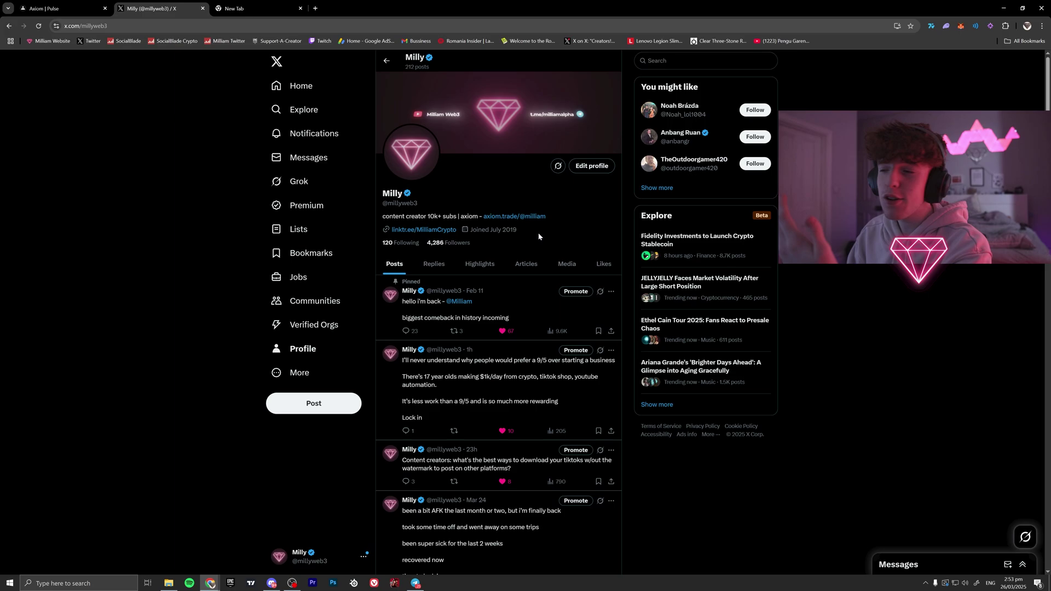
pyautogui.click(53, 12)
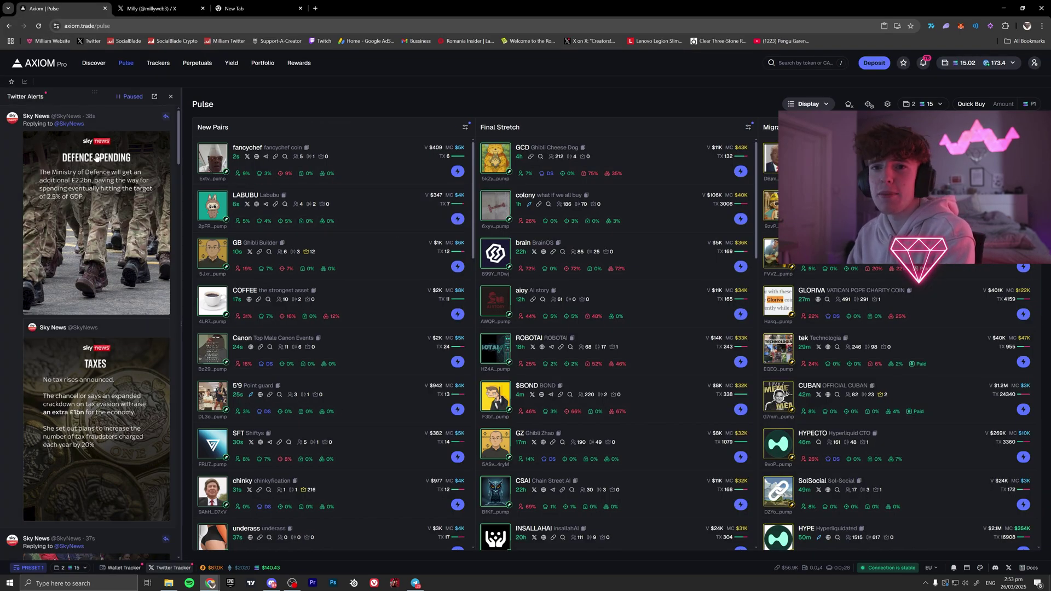
# Step: Switch back and forth between the X profile tab and the Axiom Pulse tab, ending on Pulse
pyautogui.click(159, 8)
pyautogui.click(54, 8)
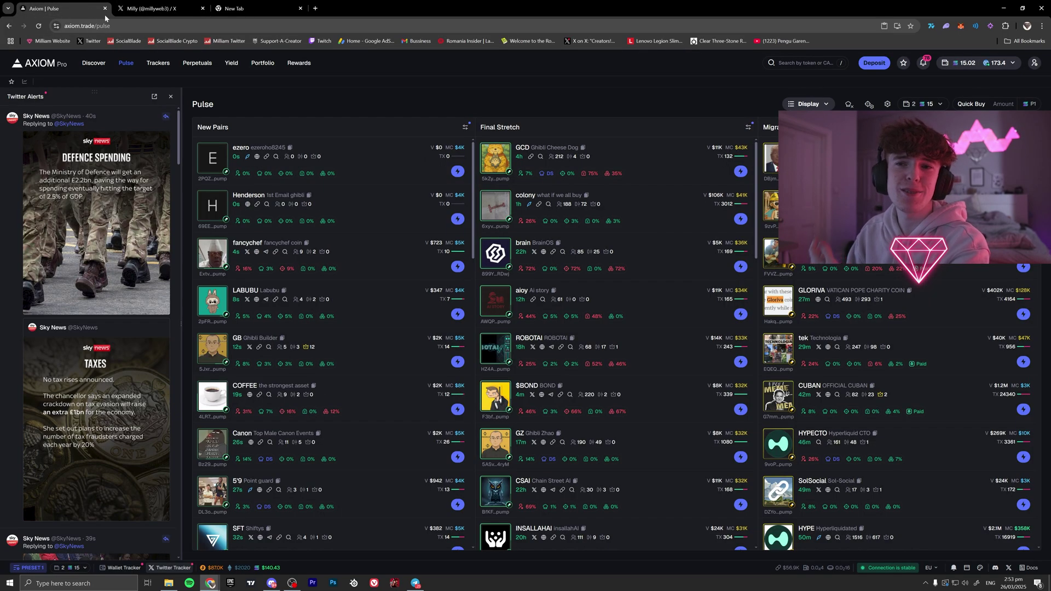
pyautogui.click(163, 3)
pyautogui.click(109, 8)
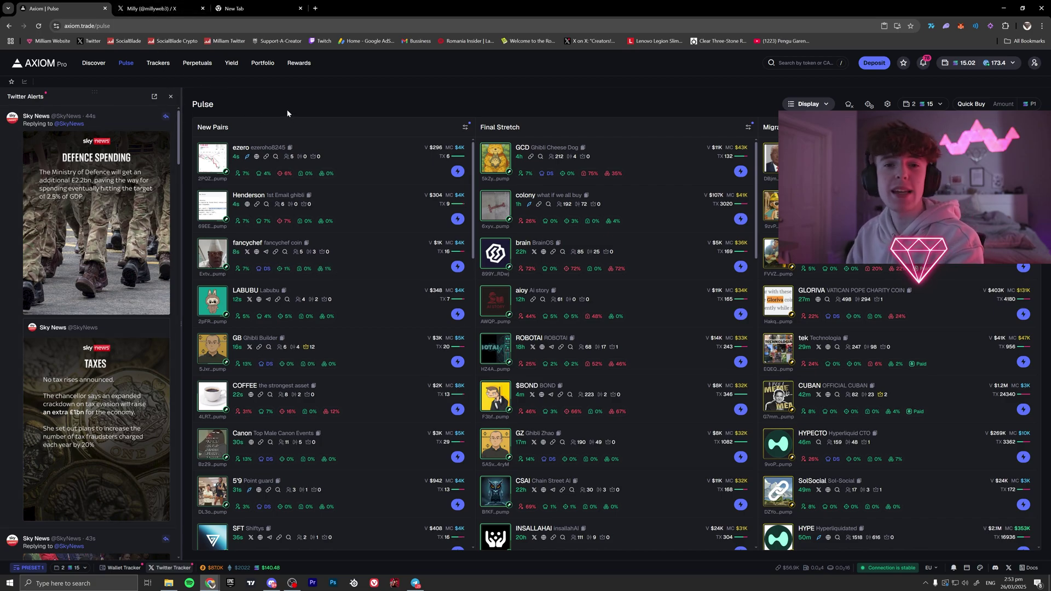
# Step: View the Trackers Customize Feed handle list, scroll it, check the Amount filter, then return home
pyautogui.click(158, 62)
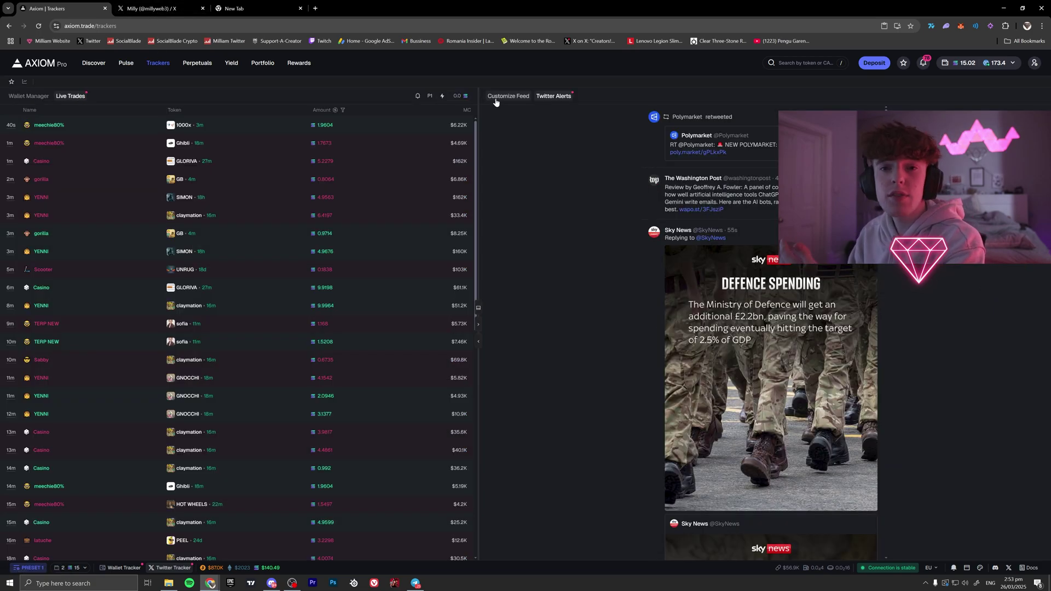
pyautogui.click(497, 98)
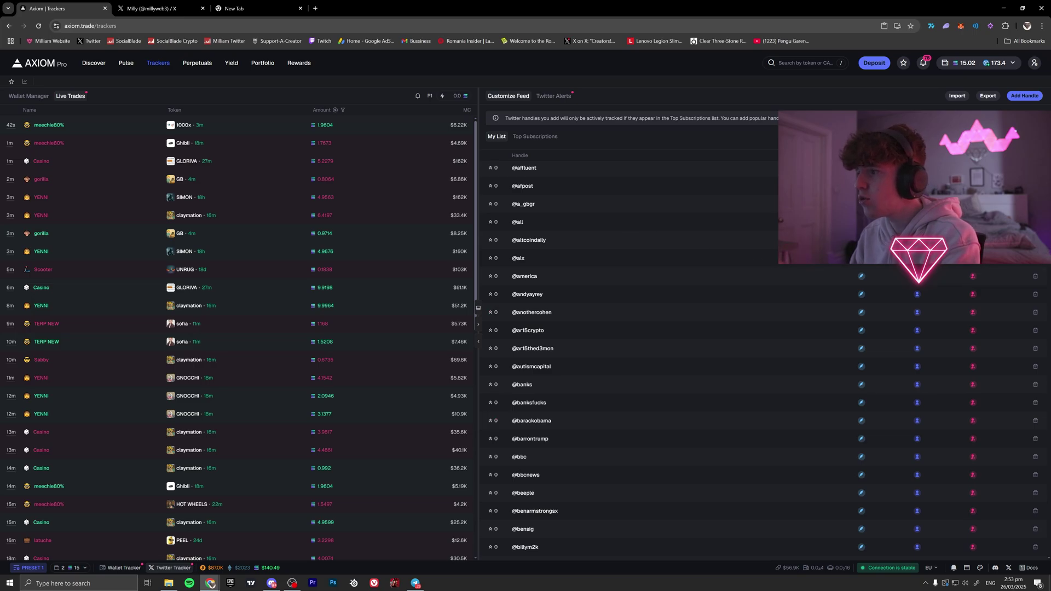
pyautogui.scroll(-20, 857, 329)
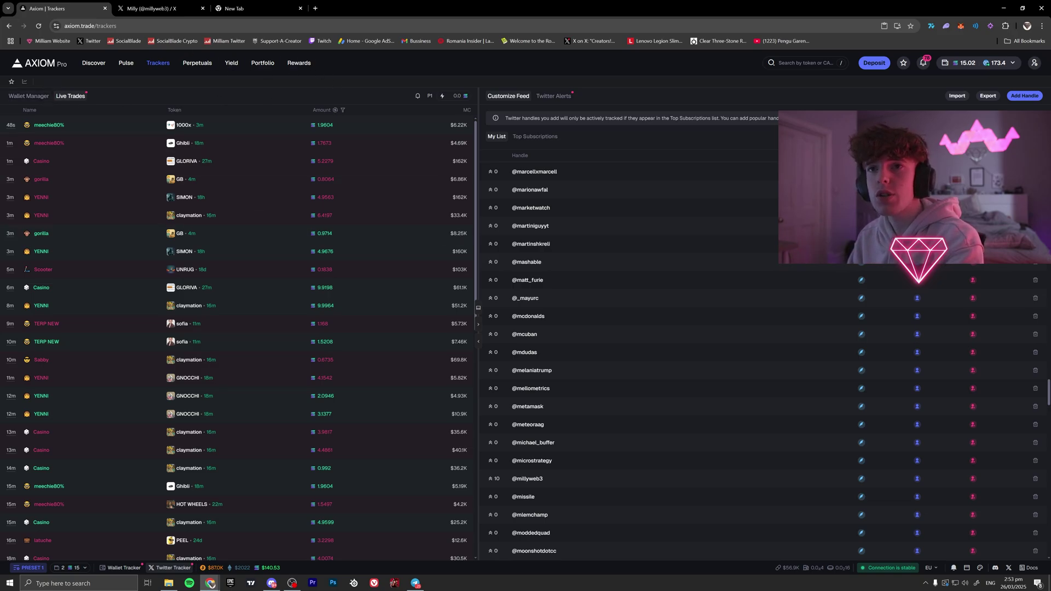
pyautogui.click(342, 110)
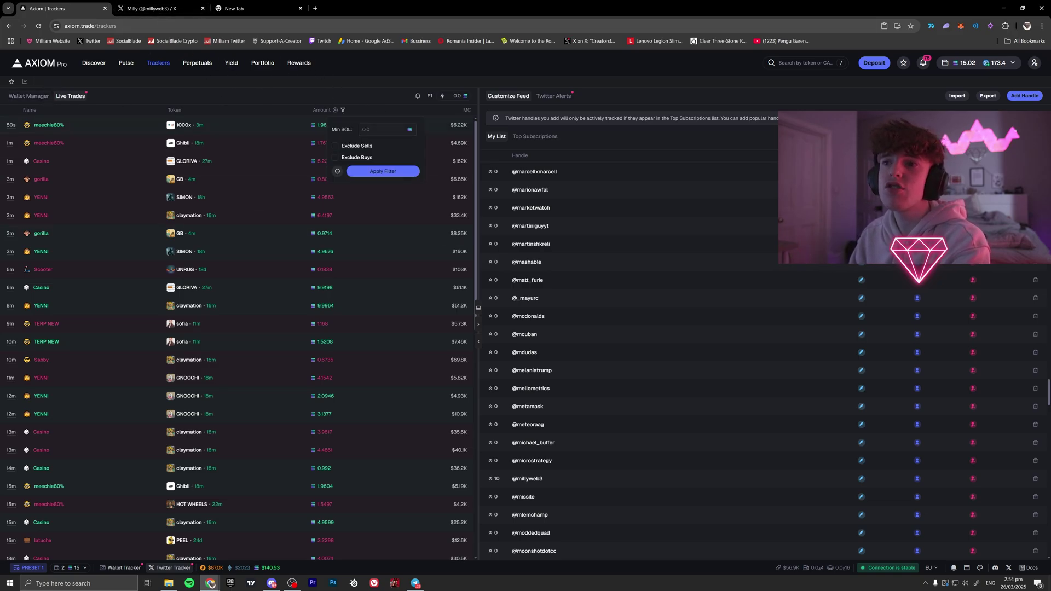
pyautogui.click(315, 101)
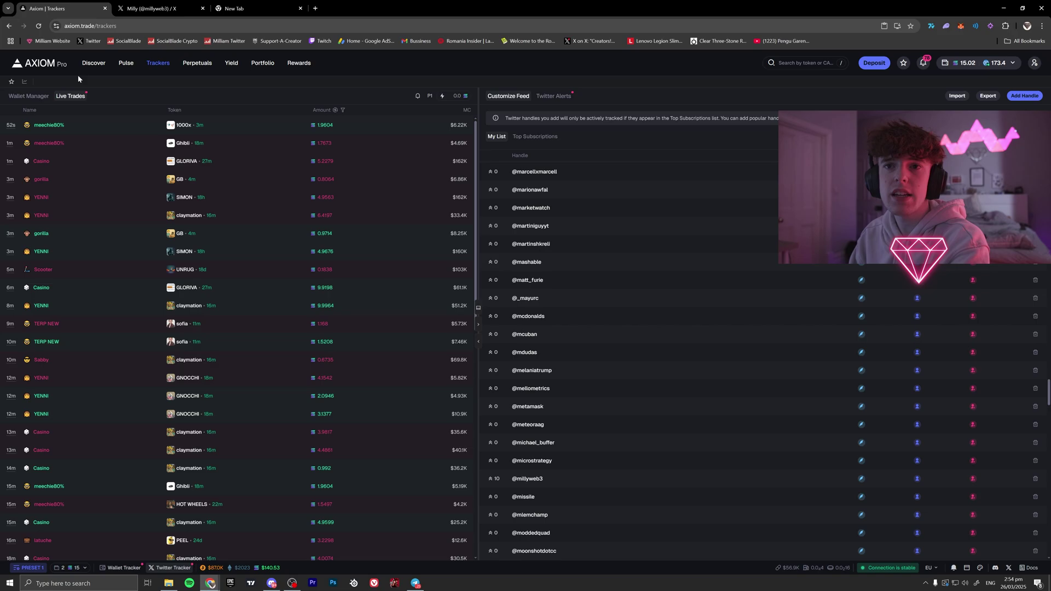
pyautogui.click(54, 69)
# Step: Open the Pulse page, then switch to the X thread of Axiom feature posts
pyautogui.click(124, 63)
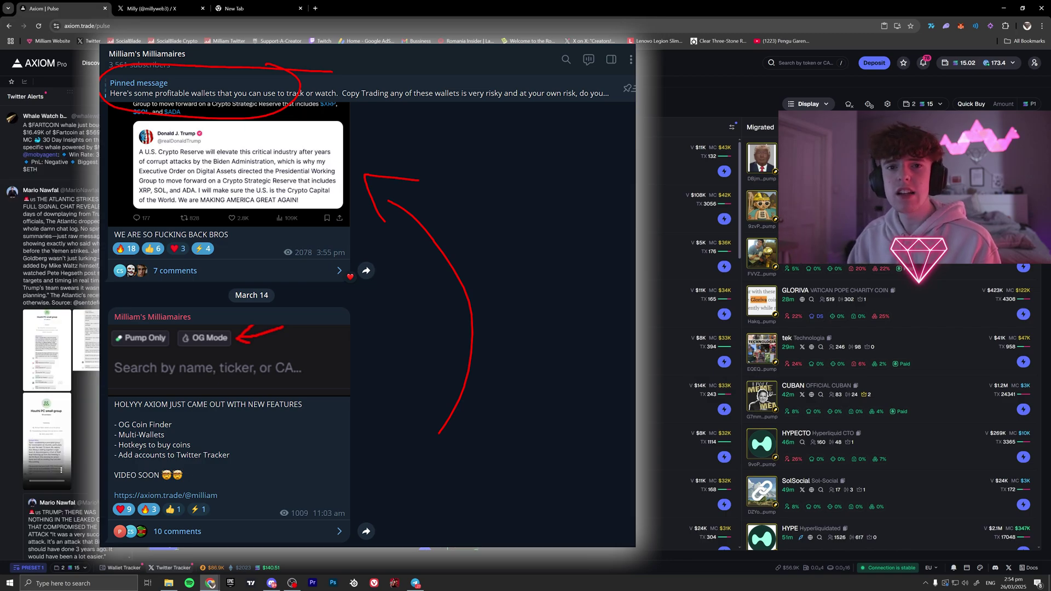
pyautogui.click(159, 8)
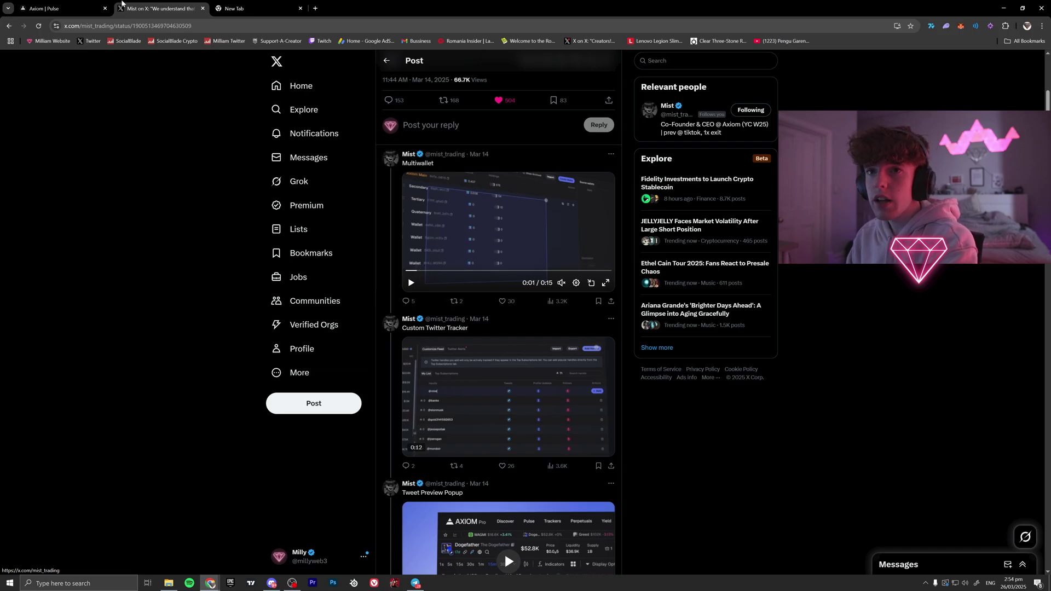
# Step: Skip ahead in the Multiwallet demo video and scroll down to the Tweet Preview Popup post
pyautogui.moveTo(452, 271); pyautogui.dragTo(485, 267)
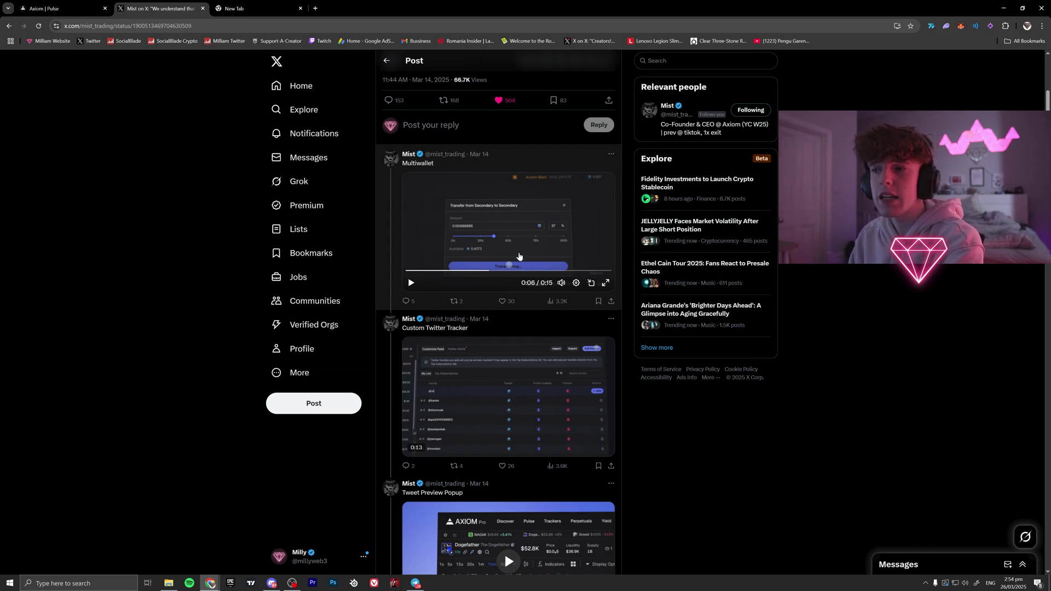
pyautogui.scroll(-5, 519, 257)
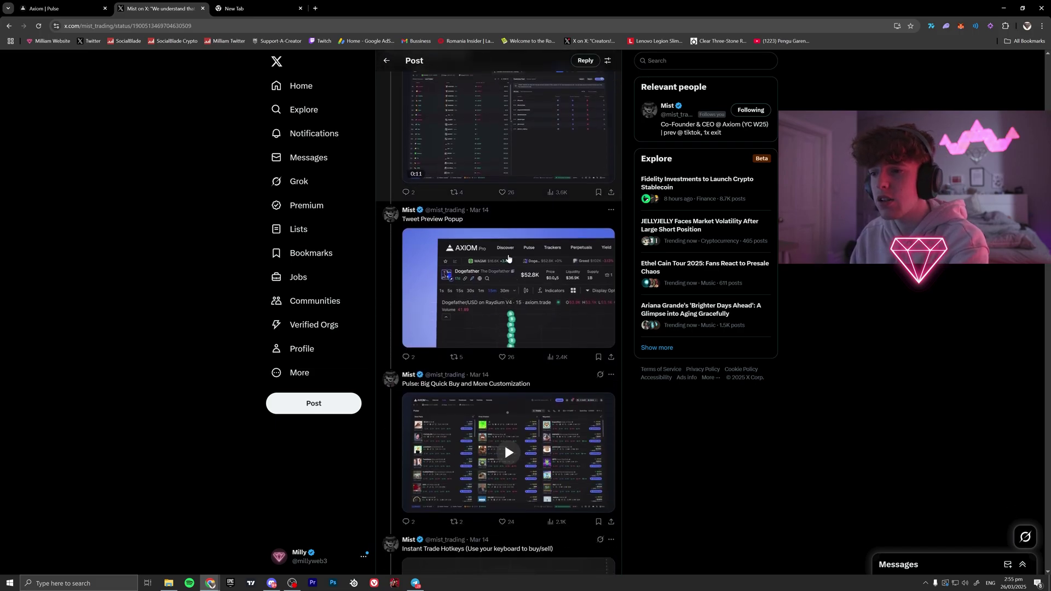